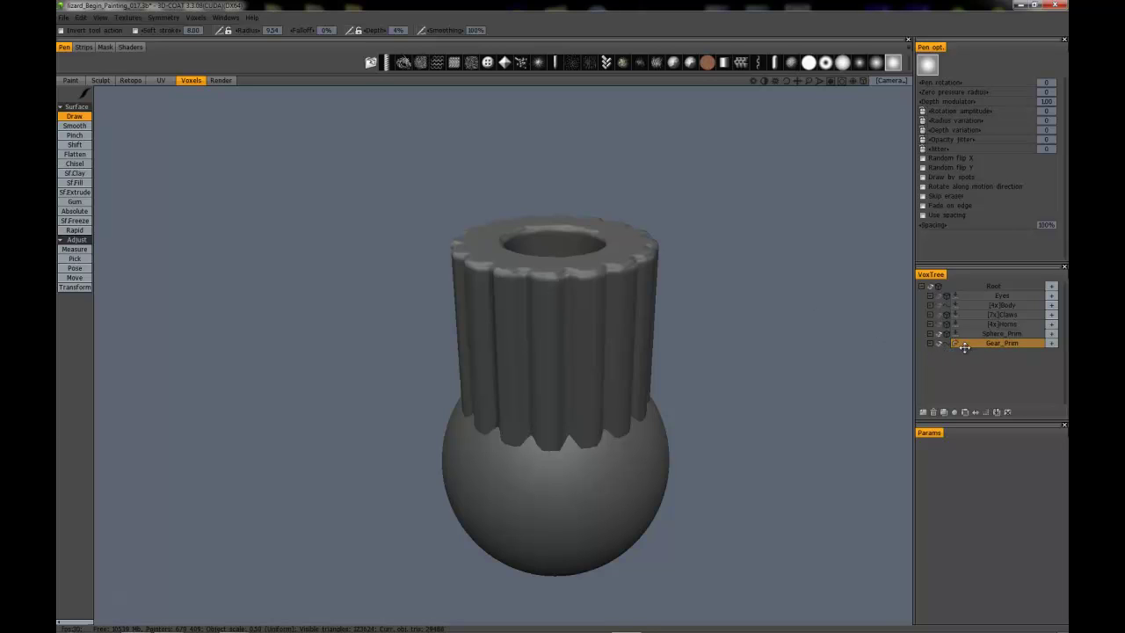
Step: Toggle the Gear_Prim layer between full resolution and its low-resolution proxy and compare the gear's edges
click(955, 344)
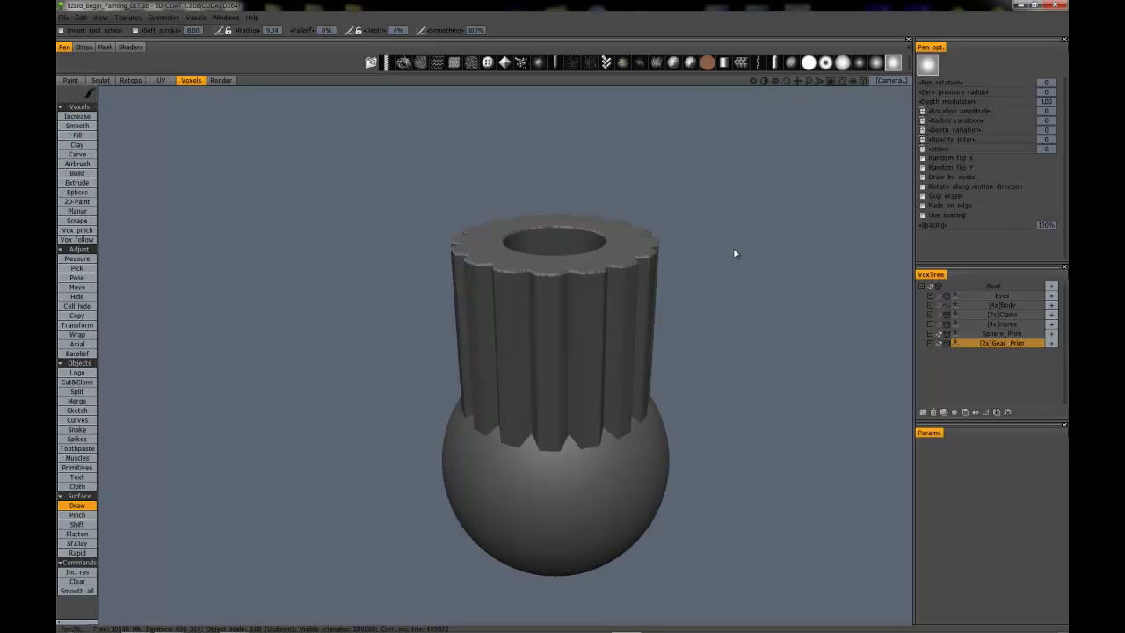
drag(736, 254, 737, 303)
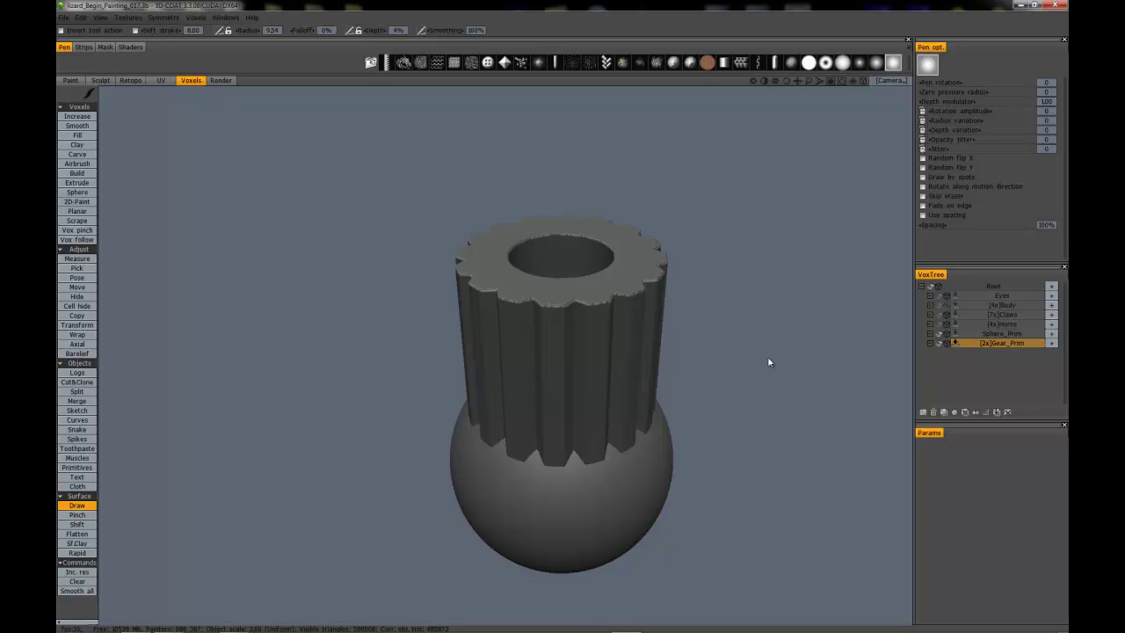
drag(761, 340, 739, 301)
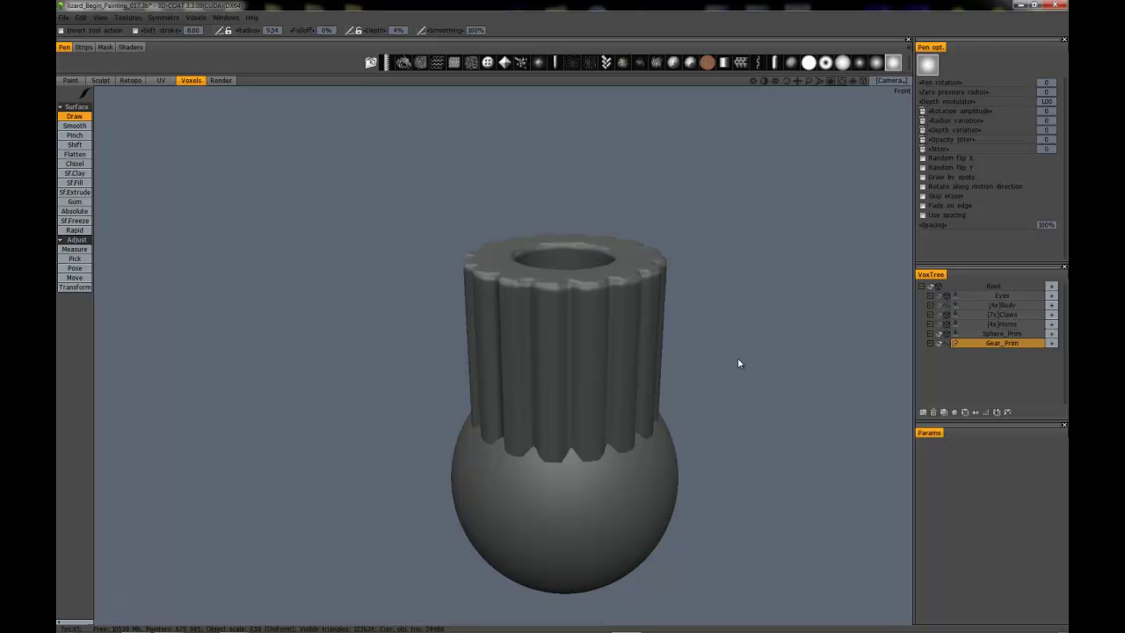
drag(740, 322, 898, 337)
Step: Make Sphere_Prim the active layer and hide Gear_Prim, leaving only the sphere visible
click(957, 334)
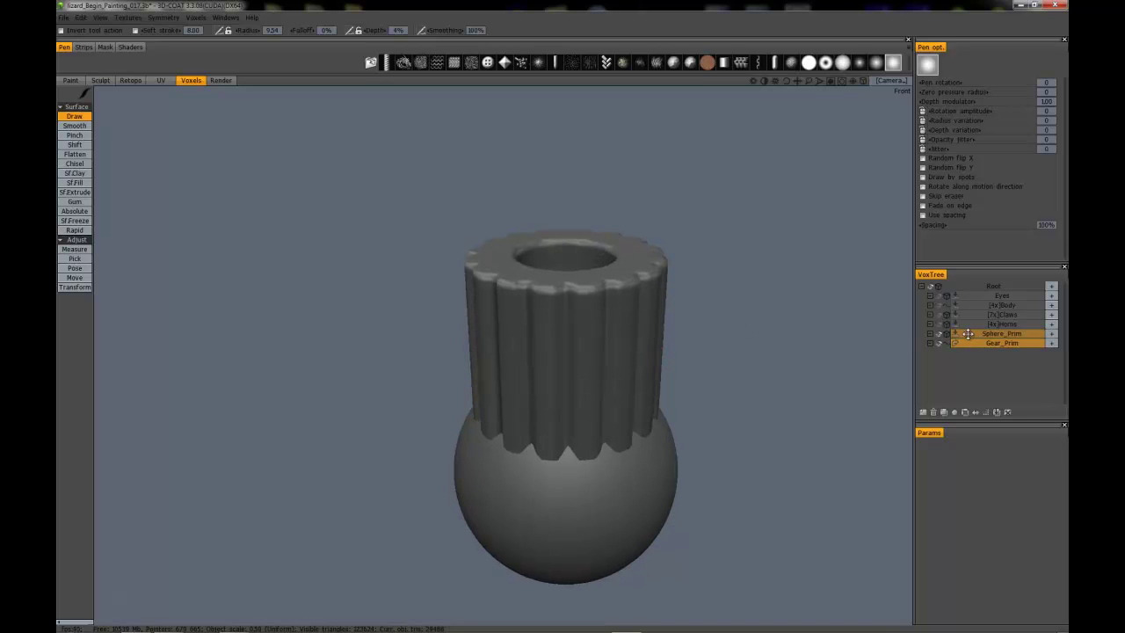
click(939, 333)
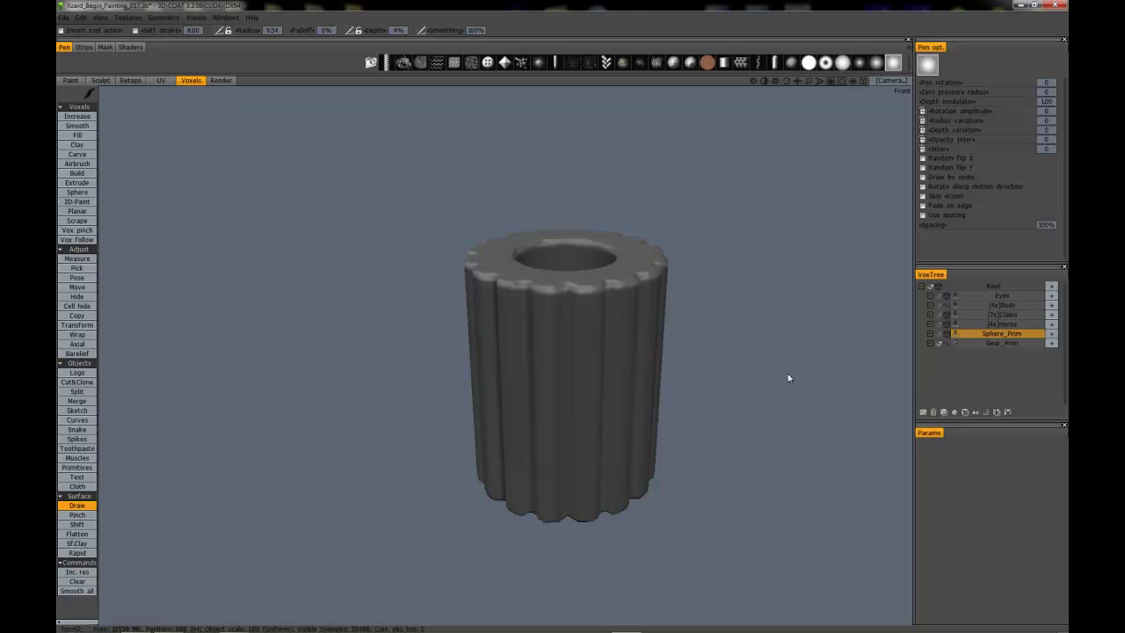
click(938, 336)
click(938, 343)
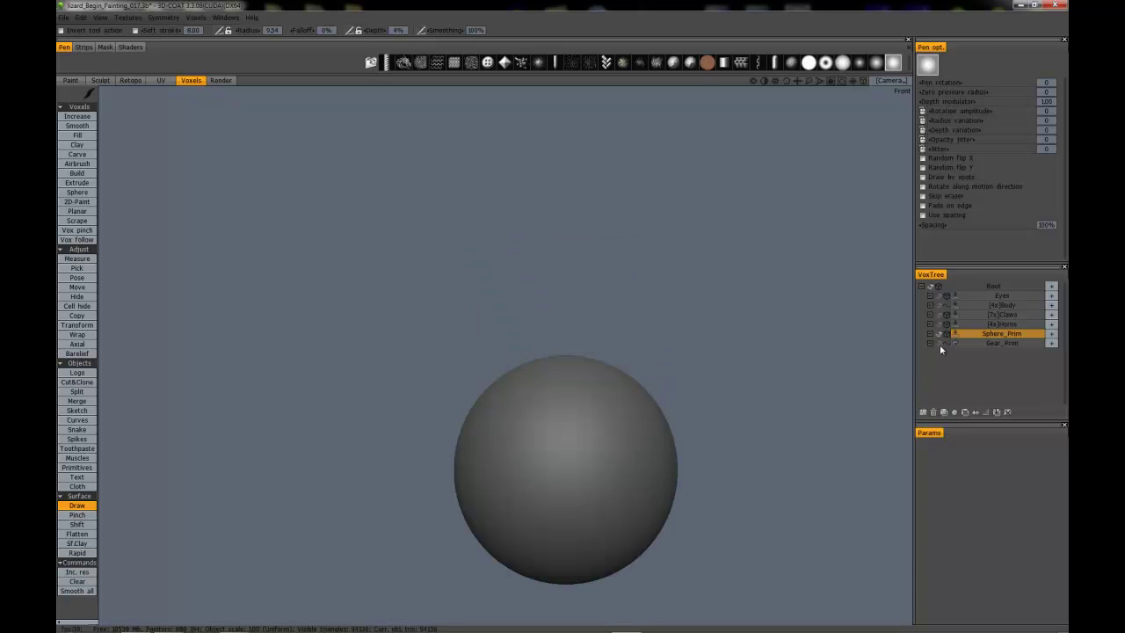
Step: Airbrush fine bumpy texture across the sphere's upper front using the speckled pen with a radius of about 12
mouse_move(453, 348)
mouse_down()
mouse_move(448, 299)
mouse_move(340, 258)
mouse_up()
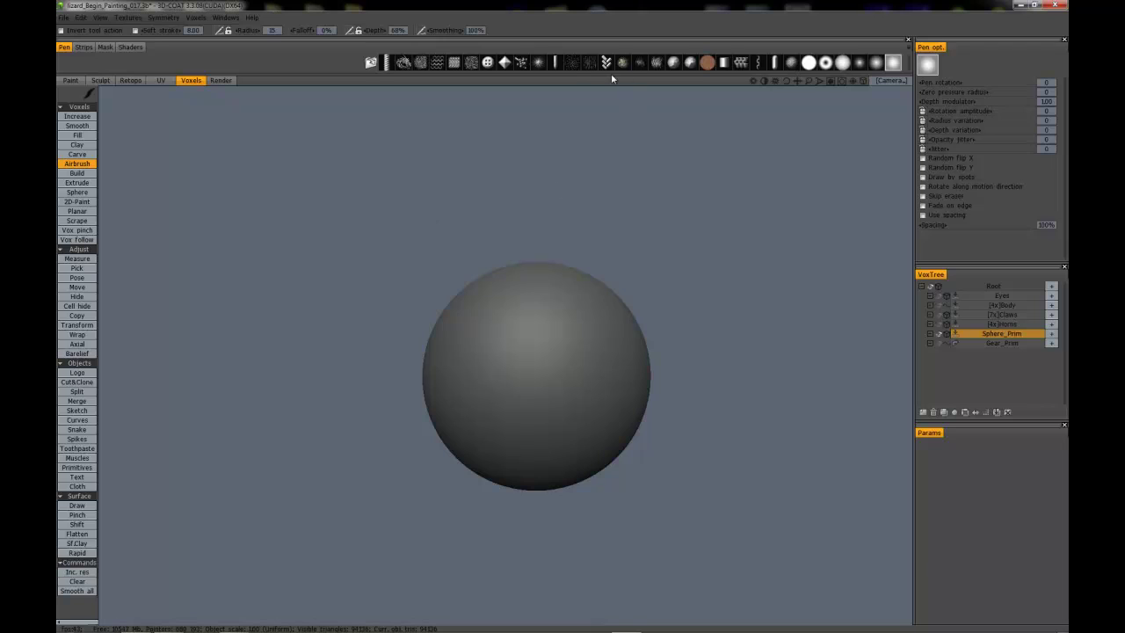
click(572, 64)
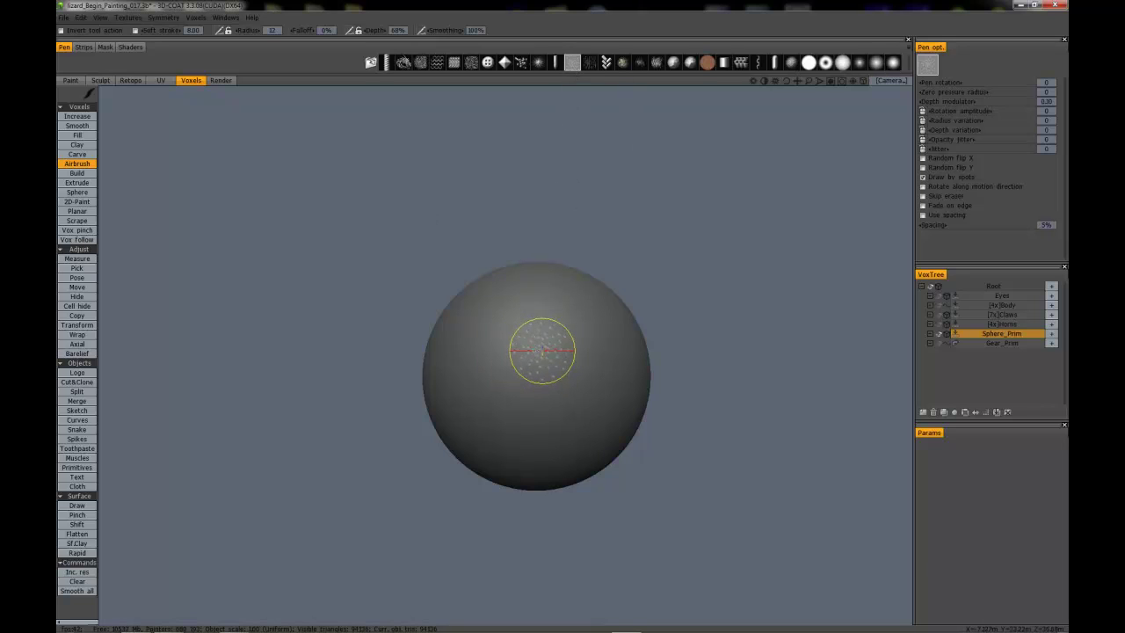
mouse_move(498, 303)
mouse_down()
mouse_move(549, 369)
mouse_move(515, 331)
mouse_move(535, 383)
mouse_move(552, 319)
mouse_move(530, 419)
mouse_move(442, 353)
mouse_move(598, 306)
mouse_move(509, 296)
mouse_move(432, 307)
mouse_move(525, 355)
mouse_move(597, 324)
mouse_move(591, 338)
mouse_move(151, 173)
mouse_up()
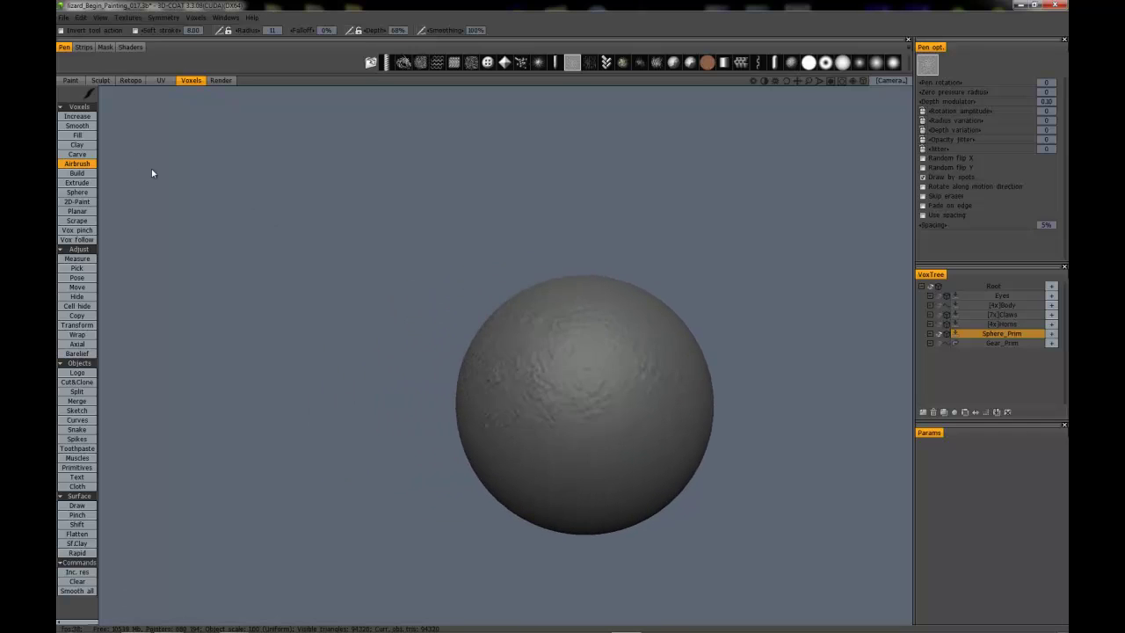
Step: Try the Increase tool with the soft round pen over the sphere's textured area, and undo the strokes
click(77, 116)
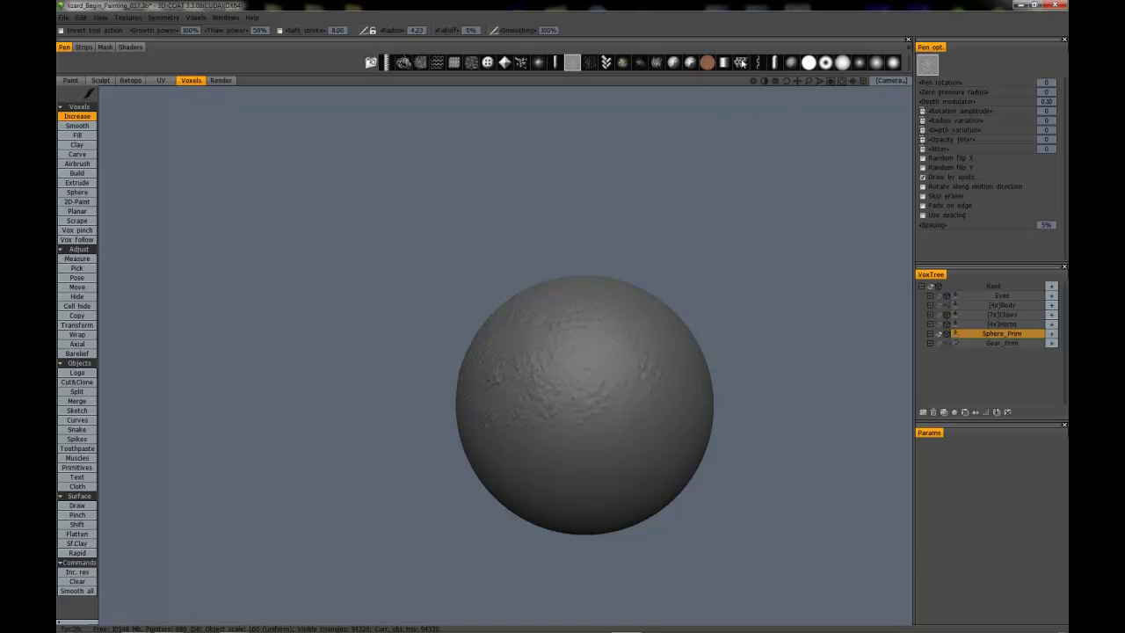
click(892, 63)
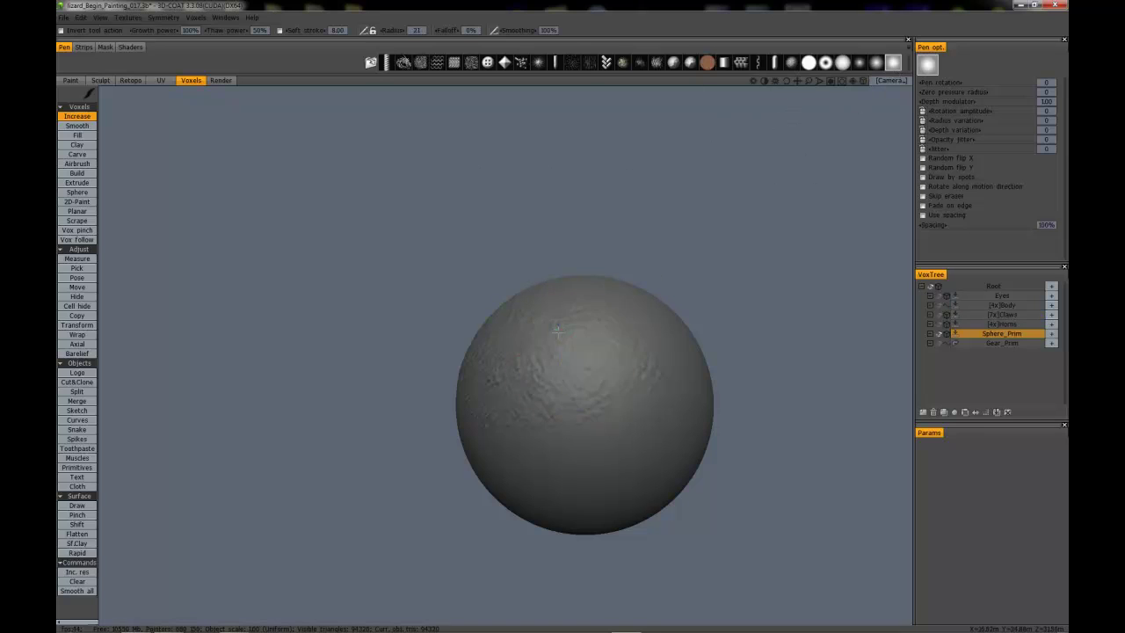
drag(554, 338, 515, 326)
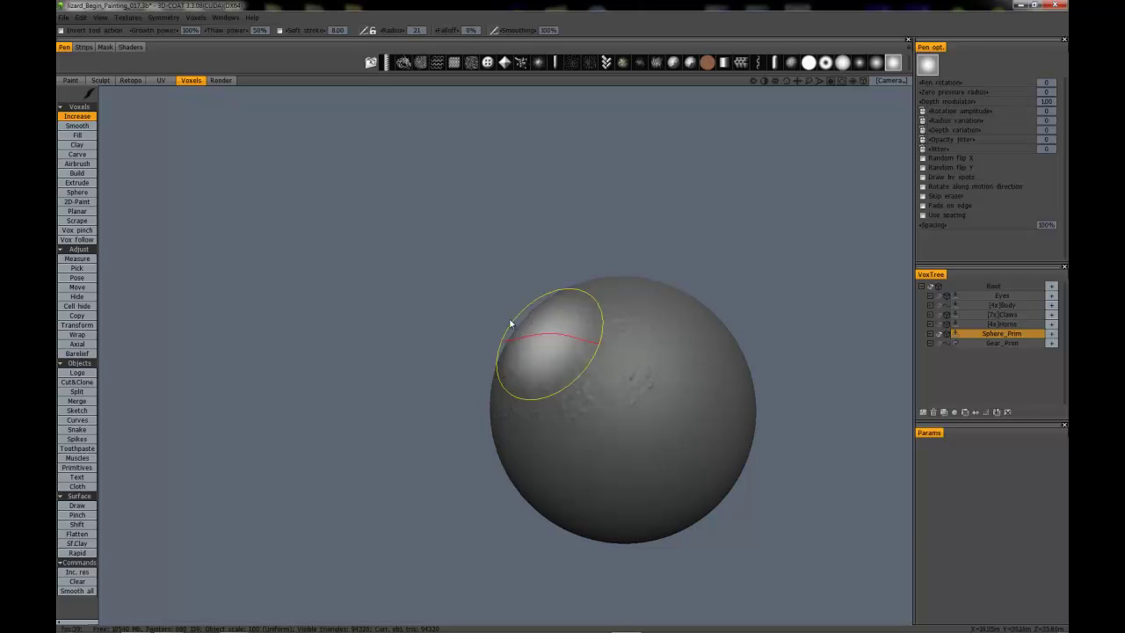
scroll(491, 283, up, 1)
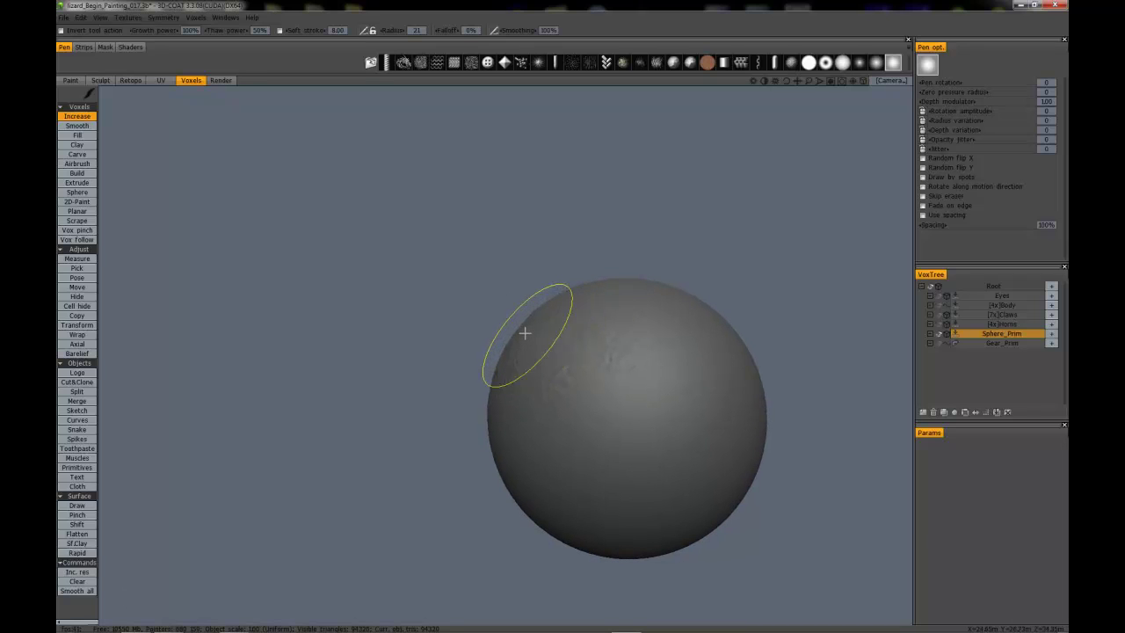
drag(547, 339, 576, 337)
right_drag(583, 334, 546, 333)
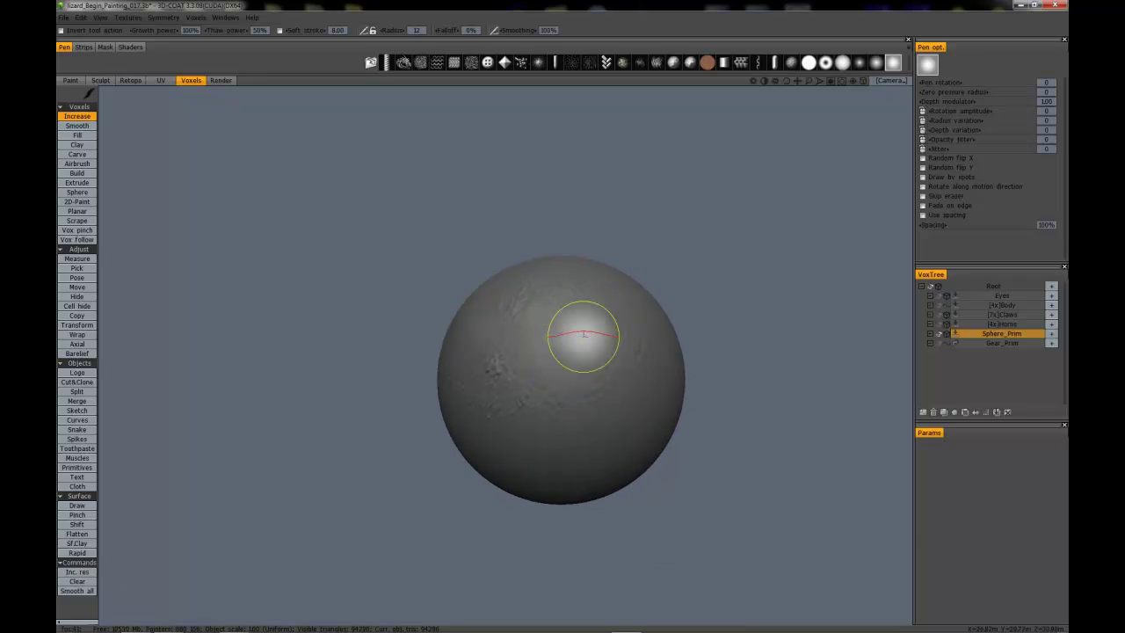
mouse_move(557, 328)
mouse_down()
mouse_move(504, 290)
mouse_move(568, 309)
mouse_up()
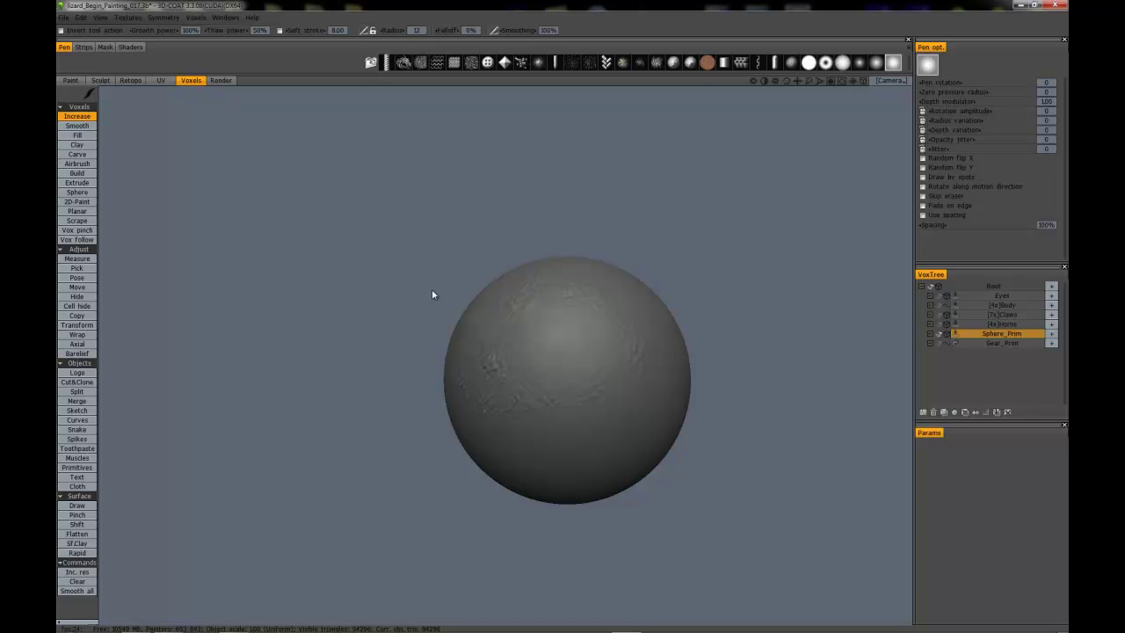
mouse_move(416, 258)
mouse_down()
mouse_move(434, 246)
mouse_move(436, 261)
mouse_move(449, 259)
mouse_move(435, 264)
mouse_up()
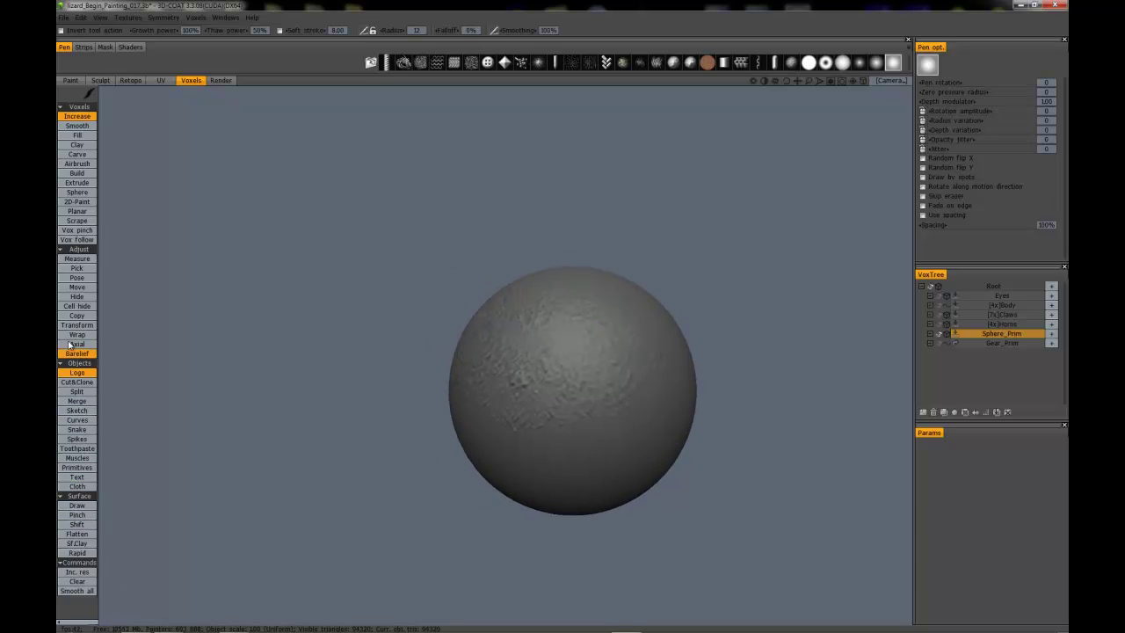
Step: Select the Move tool and examine the textured sphere's full-resolution surface from several angles
click(77, 288)
middle_drag(431, 244, 485, 219)
drag(492, 237, 470, 271)
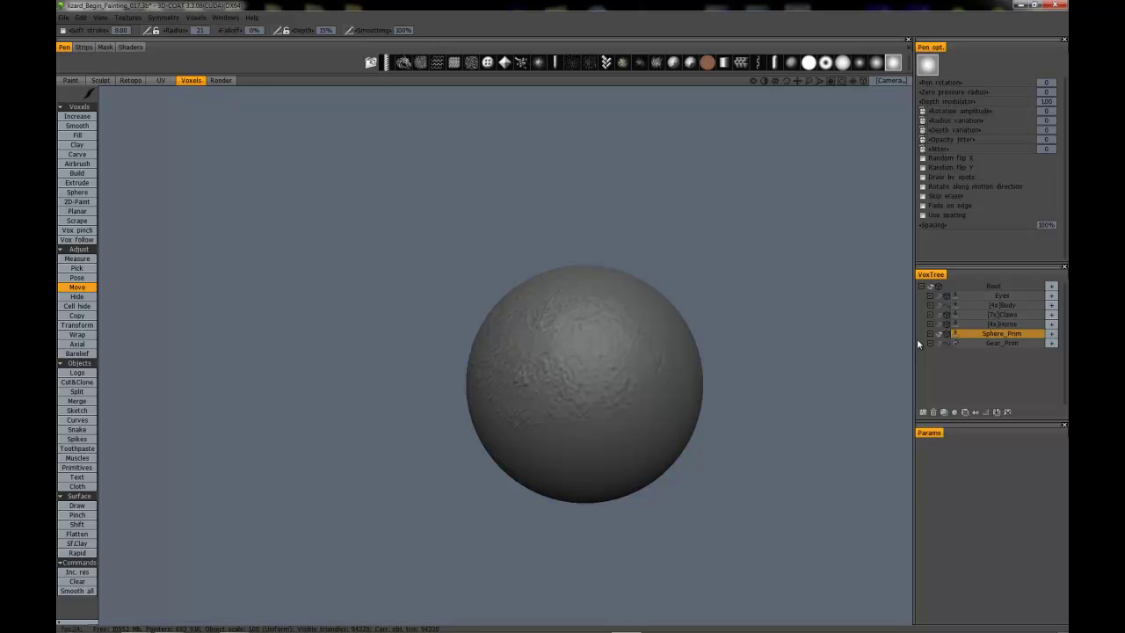
mouse_move(491, 232)
mouse_down()
mouse_move(482, 214)
mouse_move(448, 210)
mouse_move(492, 201)
mouse_up()
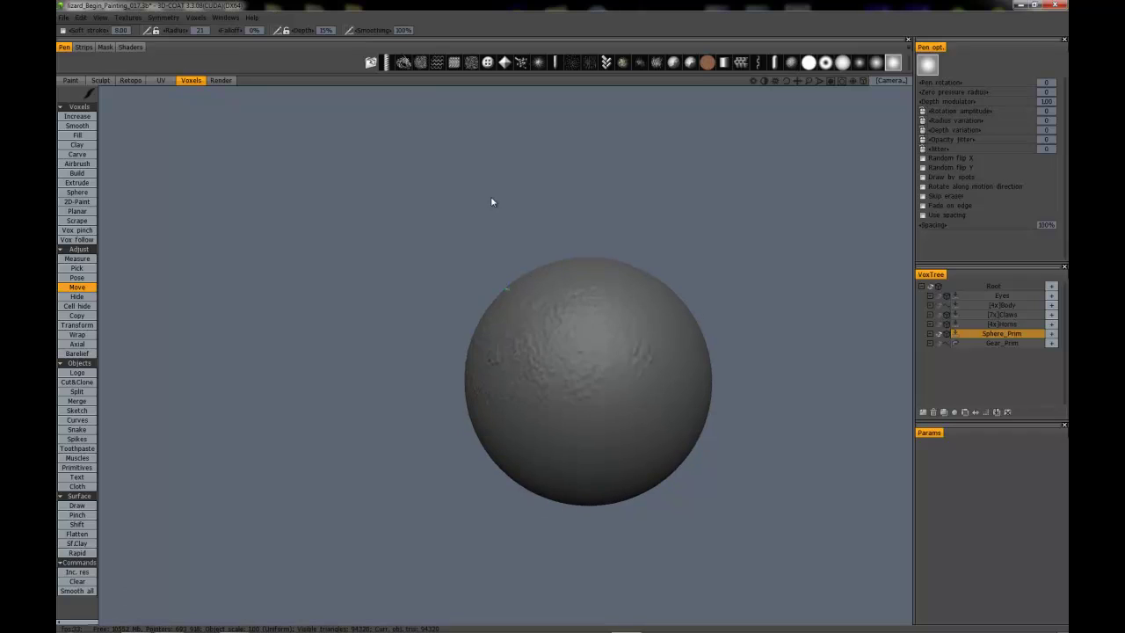
drag(863, 324, 573, 207)
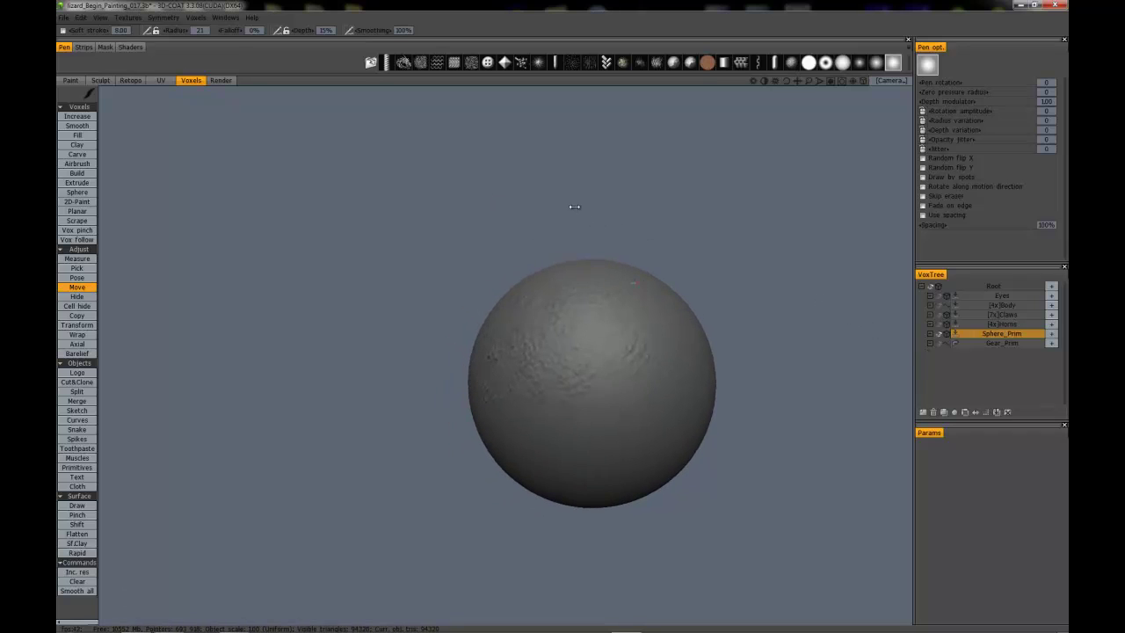
Step: Switch Sphere_Prim to its low-resolution proxy, draw broad strokes on its front with the Draw tool, and restore full resolution
click(955, 335)
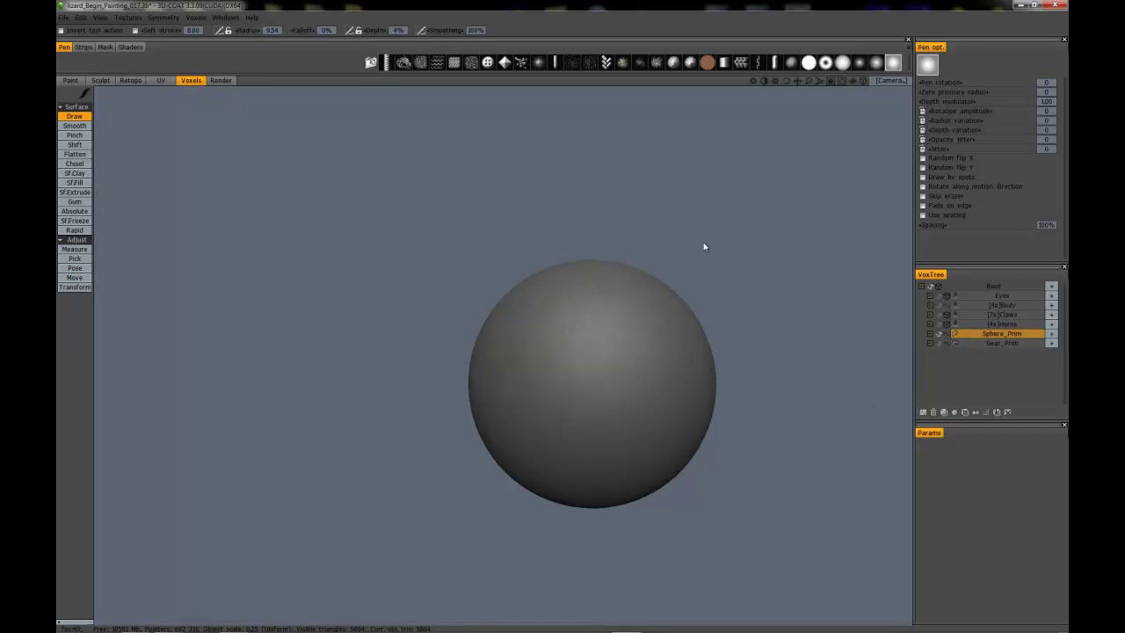
mouse_move(704, 247)
mouse_down()
mouse_move(691, 202)
mouse_move(713, 166)
mouse_move(663, 193)
mouse_up()
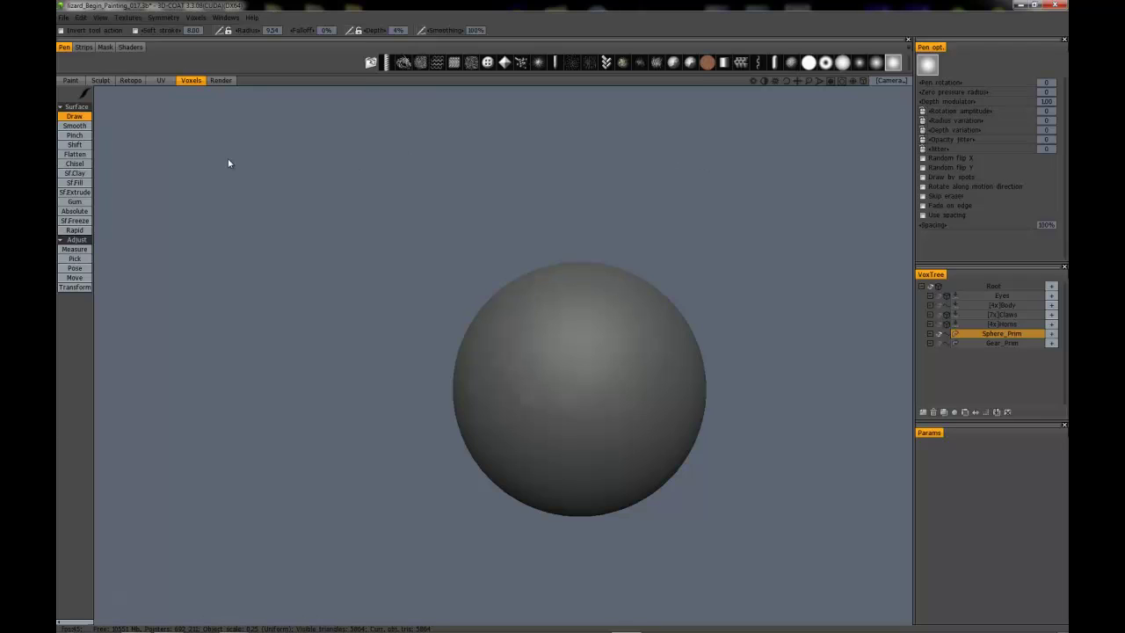
right_drag(586, 346, 651, 344)
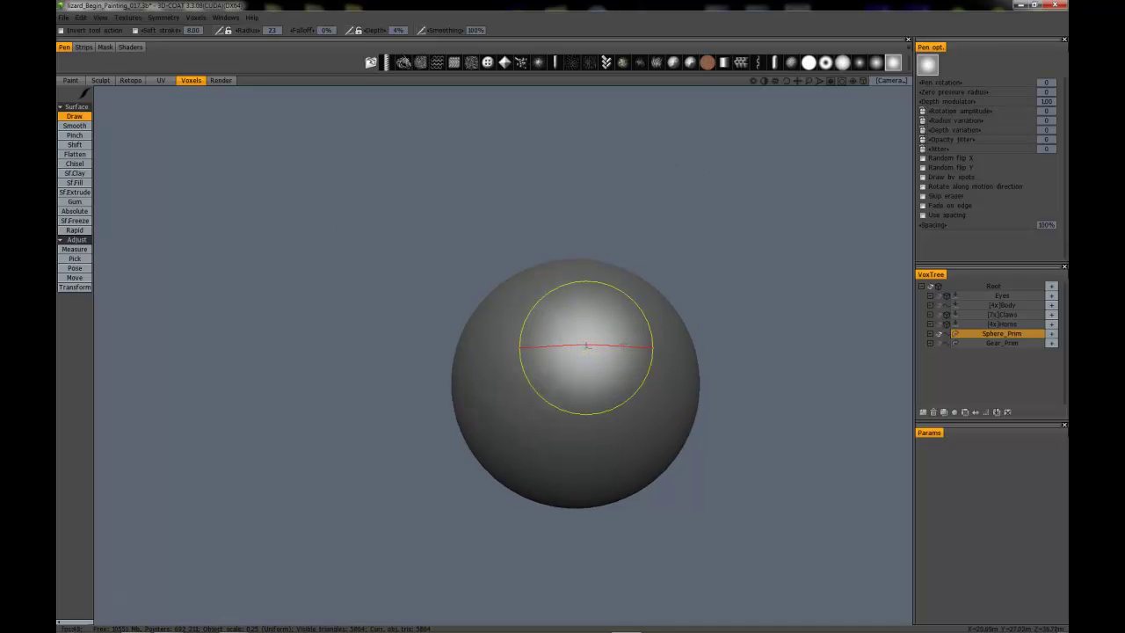
mouse_move(571, 312)
mouse_down()
mouse_move(595, 319)
mouse_move(557, 328)
mouse_move(586, 377)
mouse_up()
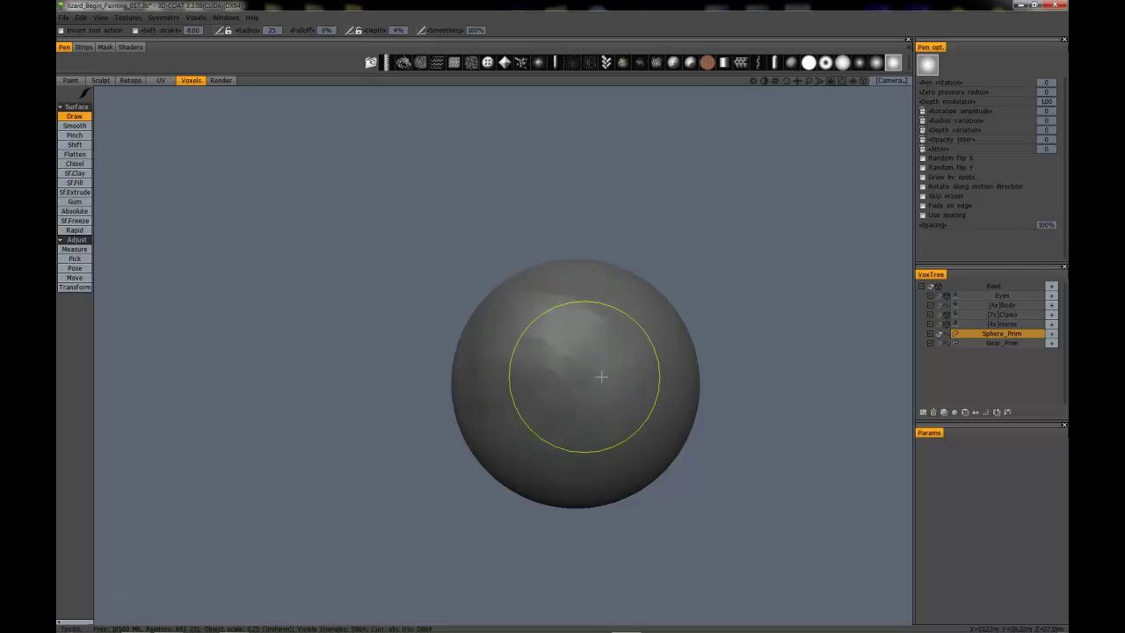
drag(689, 227, 641, 228)
mouse_move(540, 331)
right_down()
mouse_move(550, 343)
mouse_move(507, 334)
right_up()
mouse_move(565, 360)
right_down()
mouse_move(557, 390)
mouse_move(590, 378)
mouse_move(606, 386)
right_up()
drag(572, 405, 597, 344)
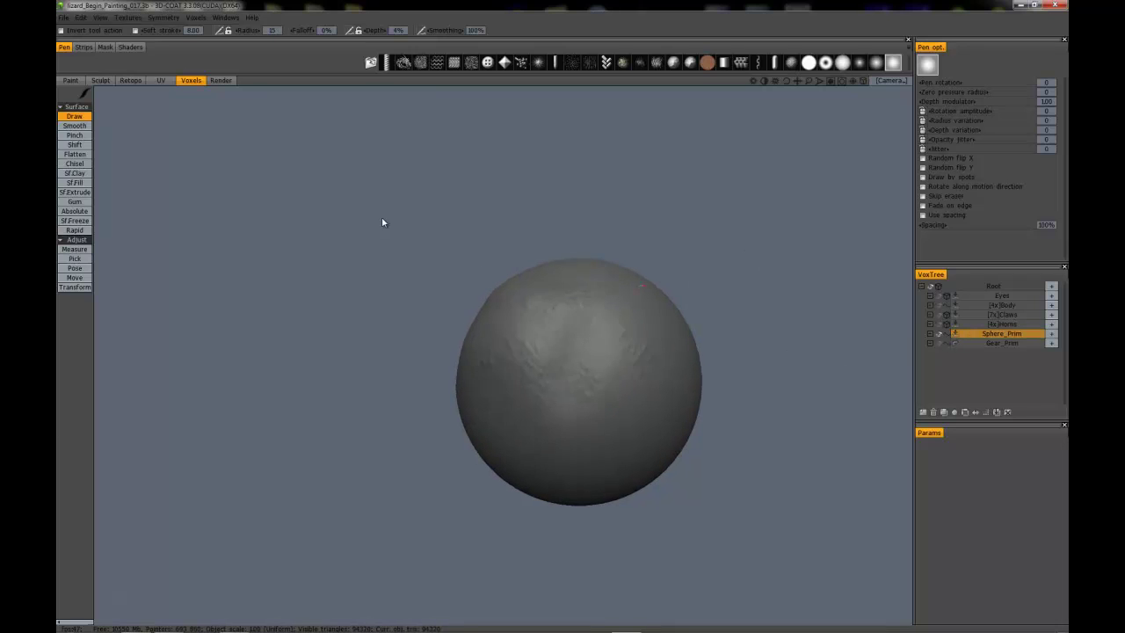
mouse_move(384, 221)
mouse_down()
mouse_move(444, 206)
mouse_move(414, 201)
mouse_move(371, 218)
mouse_move(371, 231)
mouse_move(465, 304)
mouse_up()
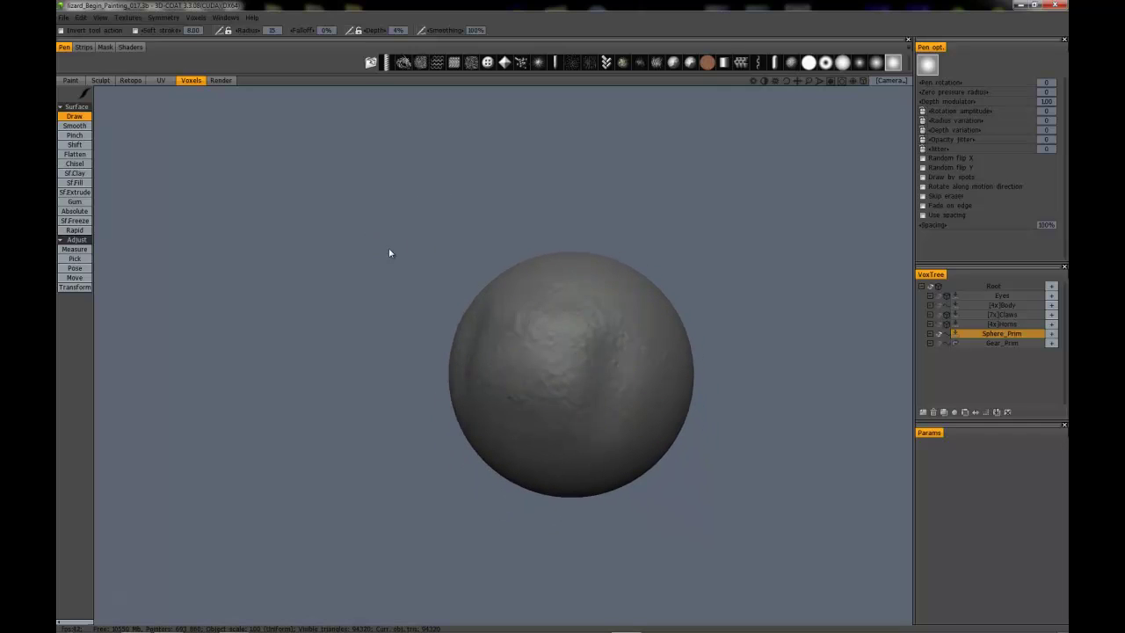
drag(372, 211, 703, 266)
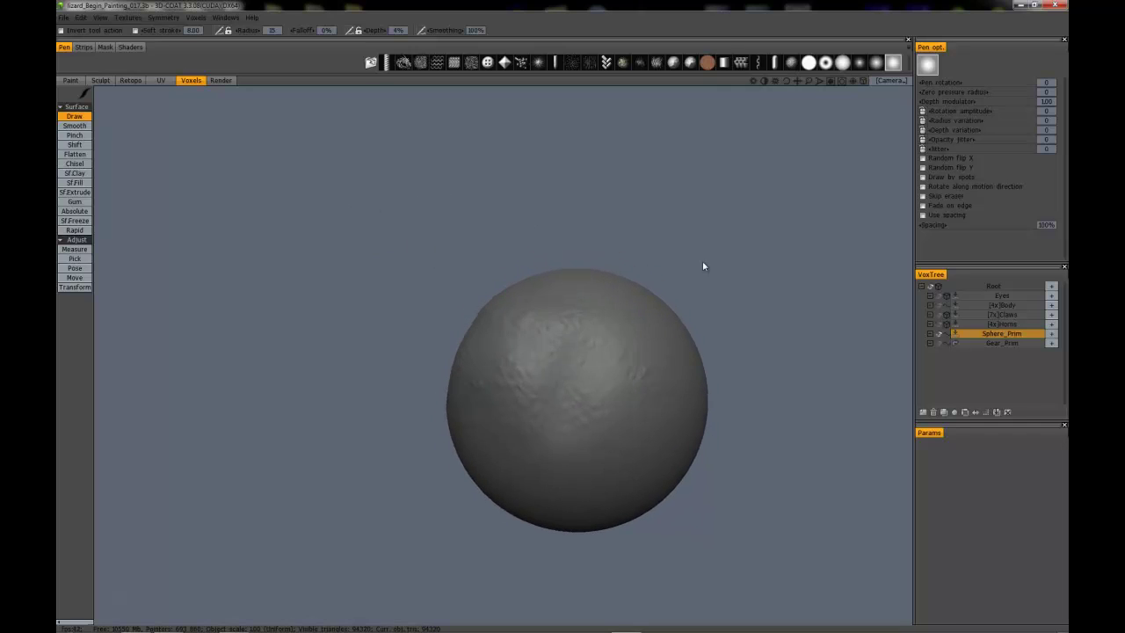
Step: Switch Sphere_Prim to its proxy again and pull its upper front outward using the Move tool with radius up to 39
click(954, 335)
drag(571, 208, 579, 194)
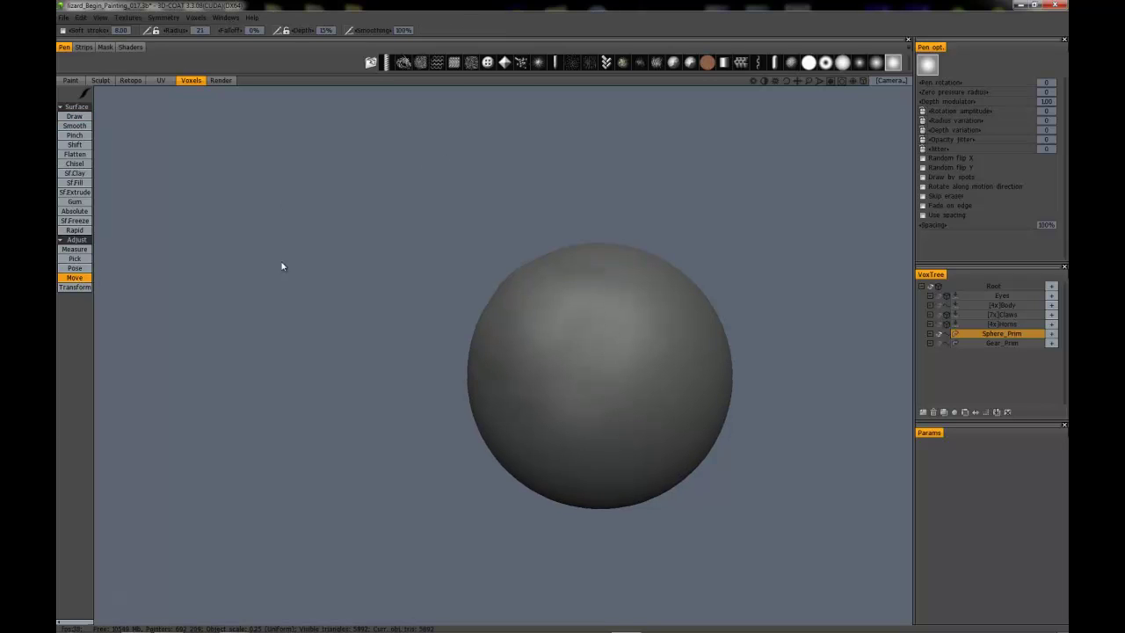
mouse_move(457, 229)
mouse_down()
mouse_move(479, 215)
mouse_move(450, 211)
mouse_up()
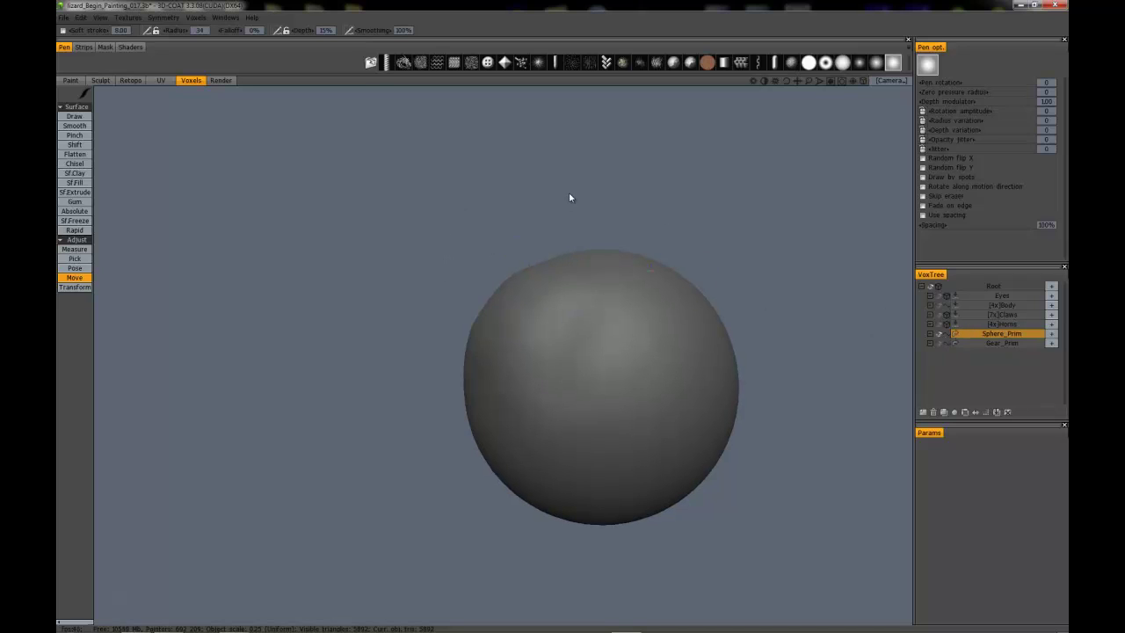
drag(568, 198, 575, 194)
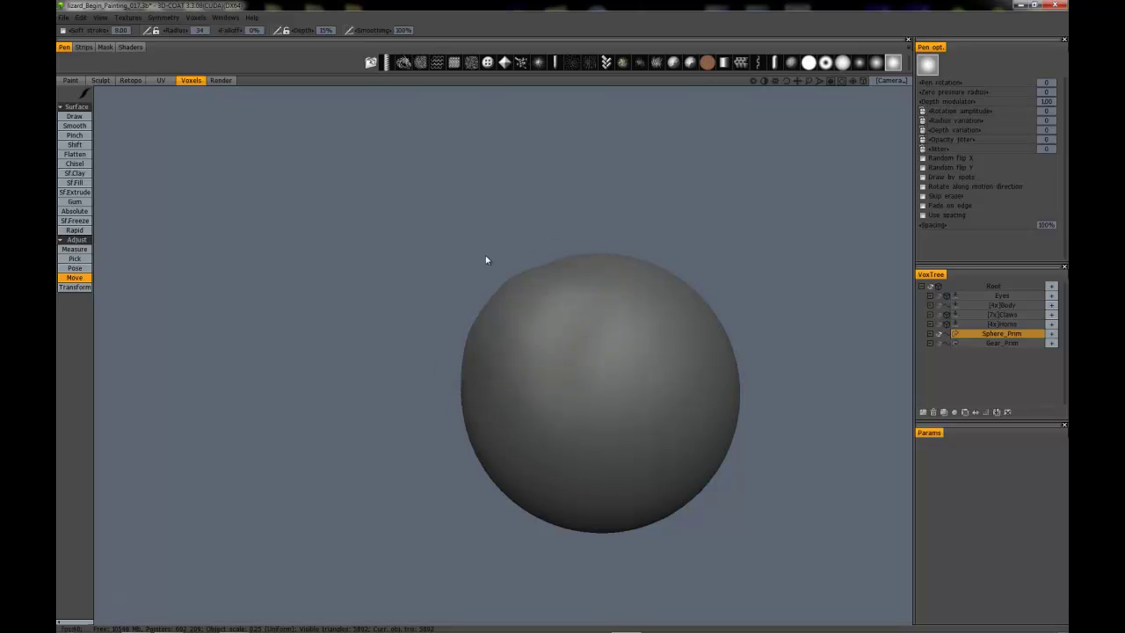
drag(487, 259, 479, 255)
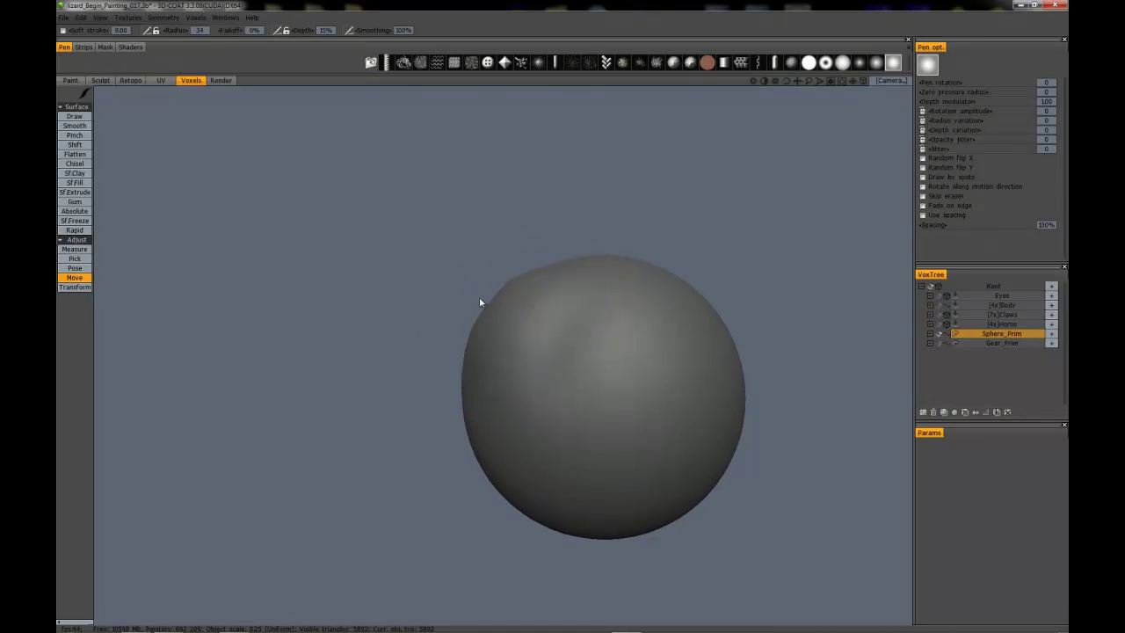
mouse_move(480, 304)
mouse_down()
mouse_move(460, 275)
mouse_move(501, 300)
mouse_move(467, 284)
mouse_up()
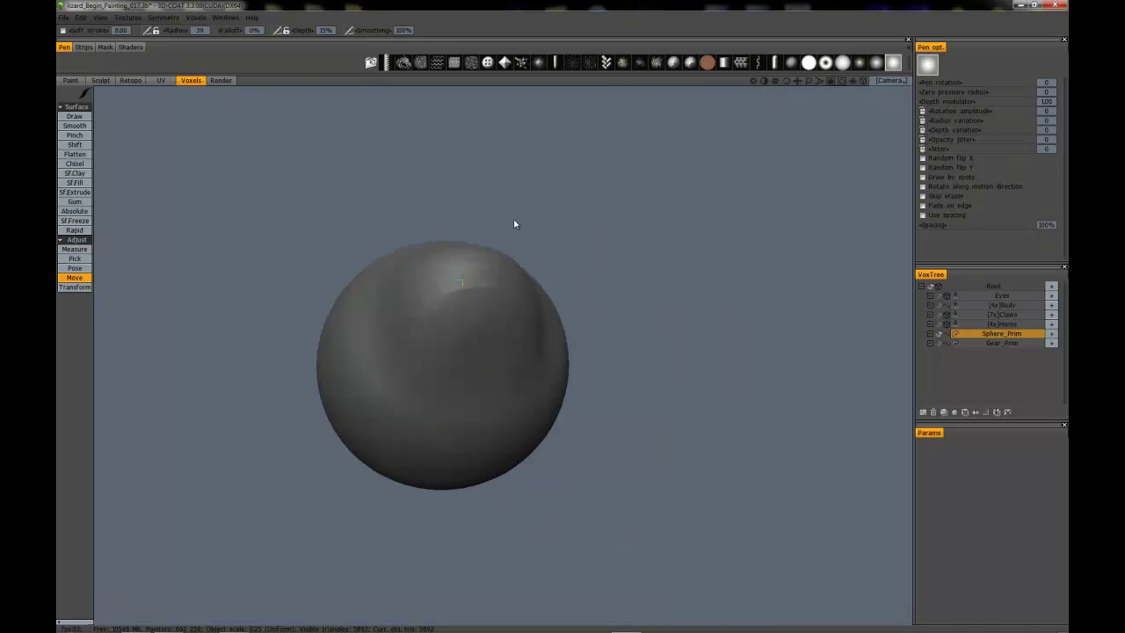
mouse_move(515, 225)
mouse_down()
mouse_move(464, 226)
mouse_move(492, 224)
mouse_up()
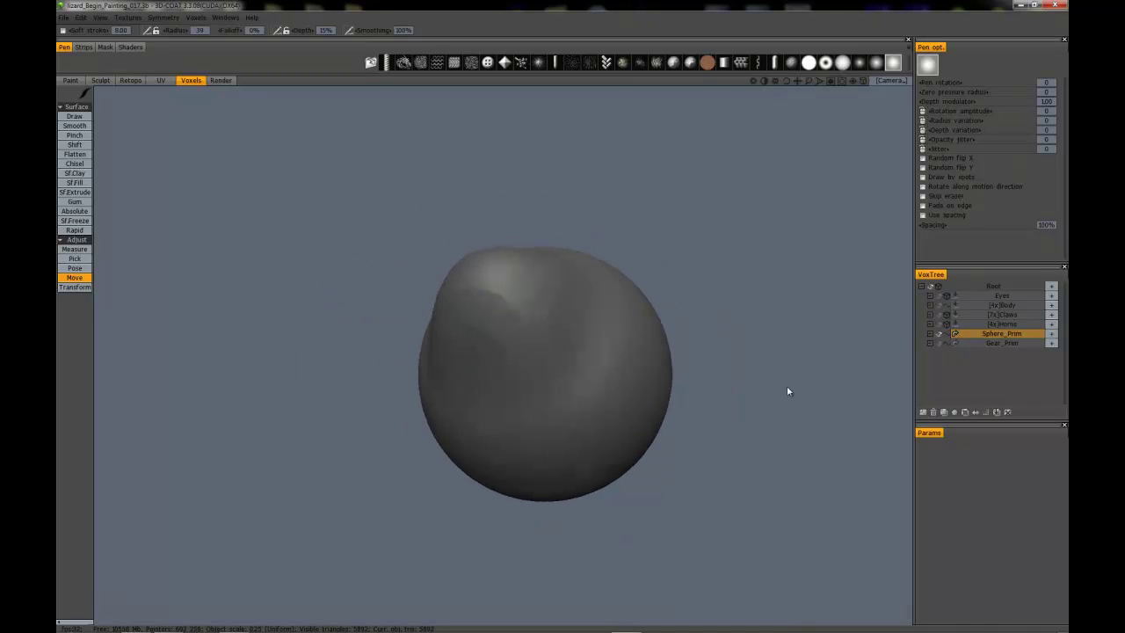
Step: Restore Sphere_Prim to full resolution, reduce the Move brush radius to 11, and inspect the reshaped textured surface
mouse_move(766, 429)
mouse_down()
mouse_move(586, 213)
mouse_move(606, 272)
mouse_move(575, 193)
mouse_move(499, 175)
mouse_move(489, 193)
mouse_move(595, 193)
mouse_move(535, 214)
mouse_move(477, 198)
mouse_move(545, 327)
mouse_move(502, 176)
mouse_move(667, 334)
mouse_up()
right_drag(667, 335, 523, 303)
drag(484, 220, 560, 237)
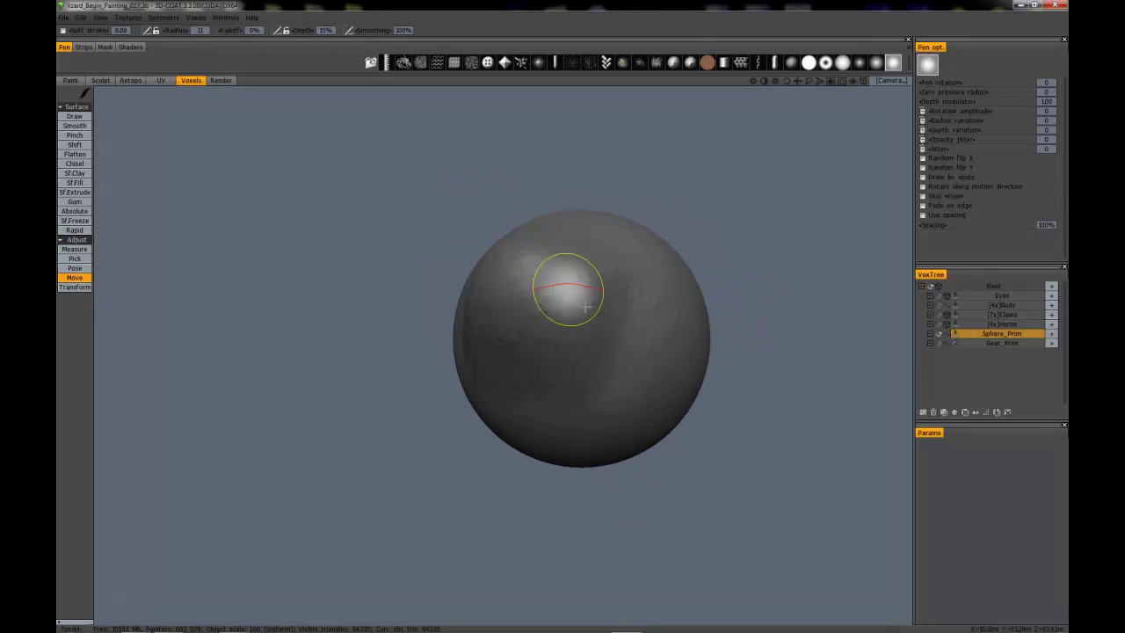
mouse_move(571, 198)
mouse_down()
mouse_move(588, 174)
mouse_move(598, 198)
mouse_move(615, 181)
mouse_move(607, 186)
mouse_up()
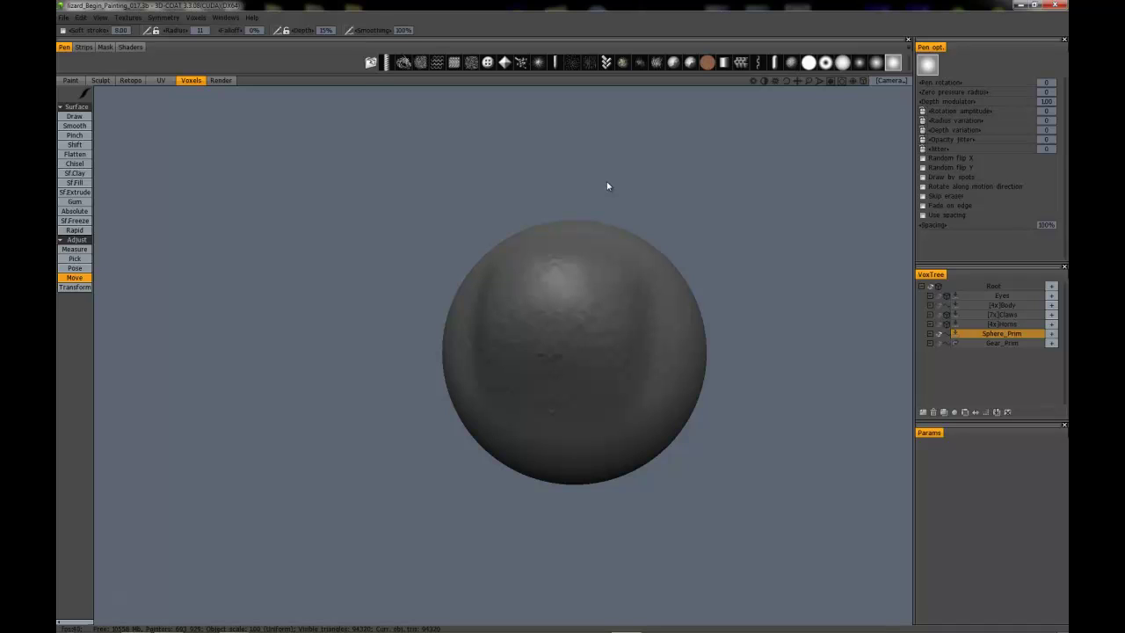
mouse_move(859, 304)
mouse_down()
mouse_move(765, 234)
mouse_move(843, 281)
mouse_up()
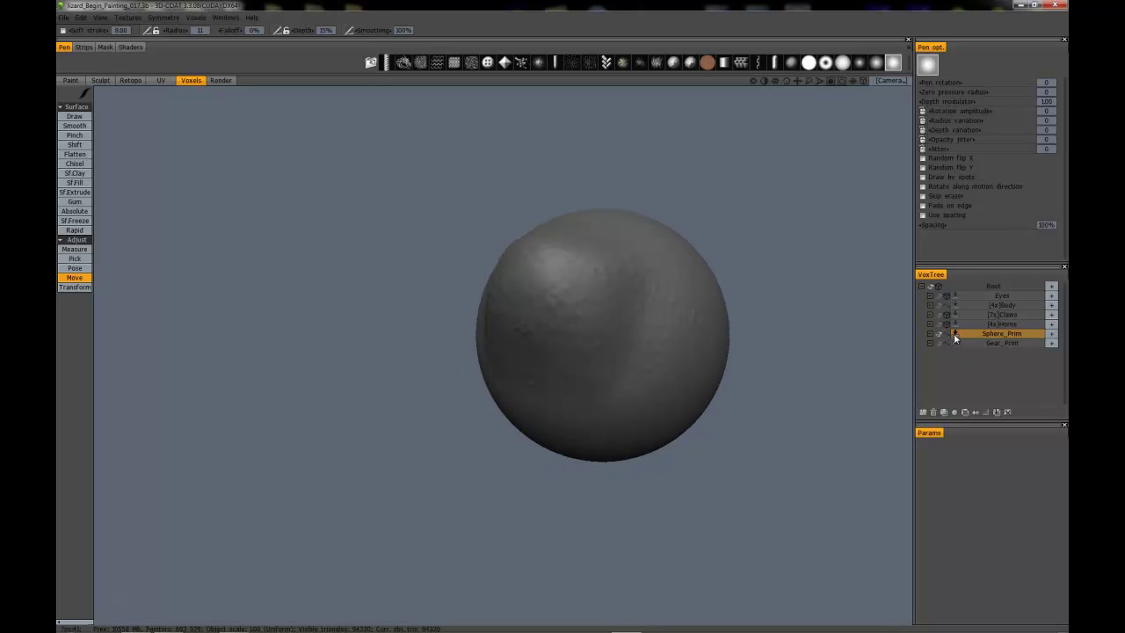
Step: Show Gear_Prim instead of Sphere_Prim, switch it from its proxy back to full-resolution voxels, and hide it again
click(936, 334)
click(938, 343)
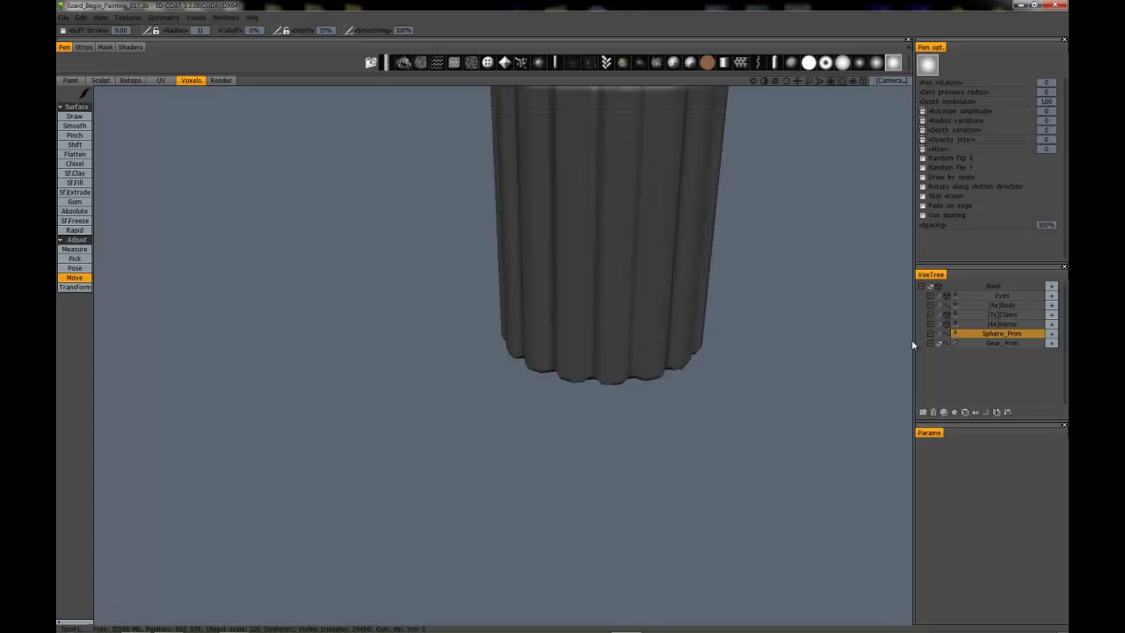
drag(436, 182, 355, 290)
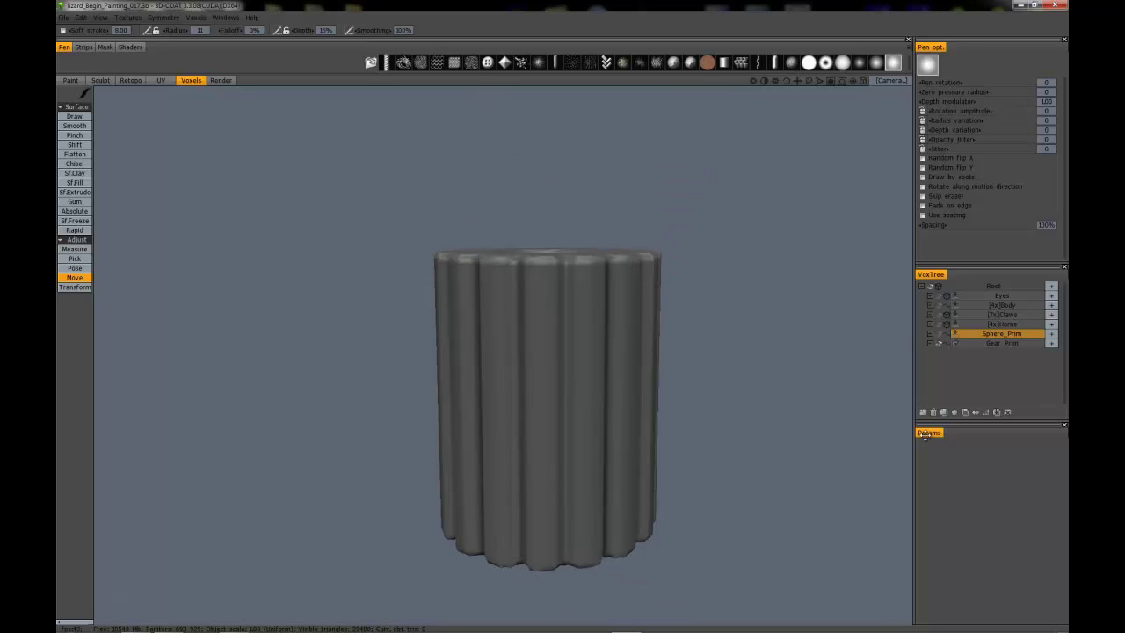
click(947, 344)
click(937, 344)
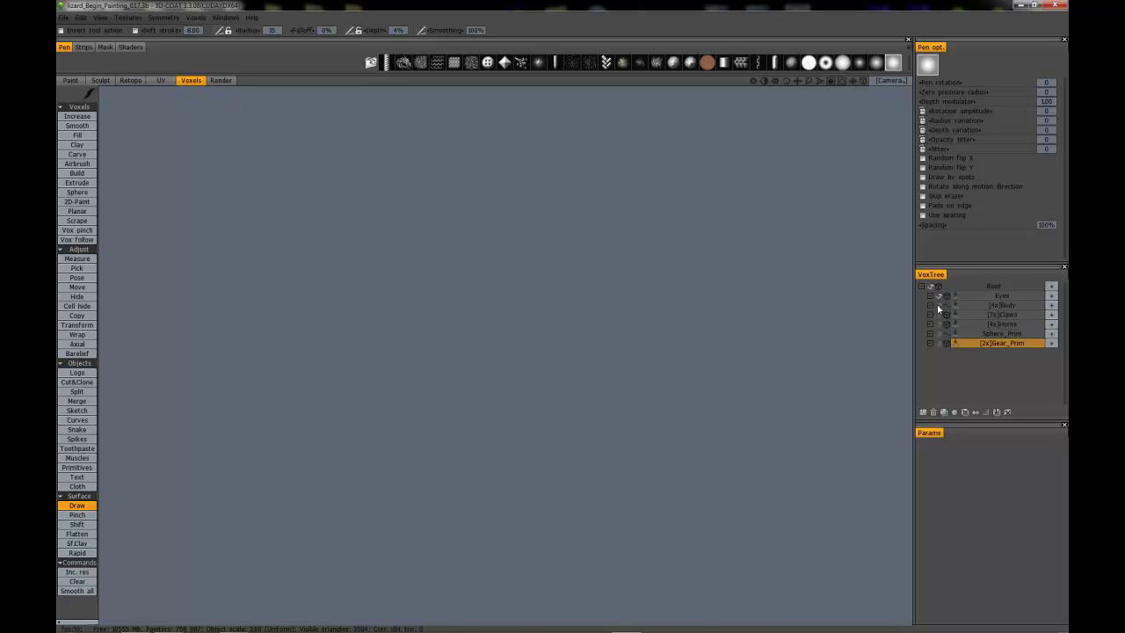
Step: Show the lizard's Eyes, Body, Claws and Horns layers and switch Body to its low-resolution proxy
click(938, 304)
drag(615, 299, 599, 246)
scroll(573, 233, down, 10)
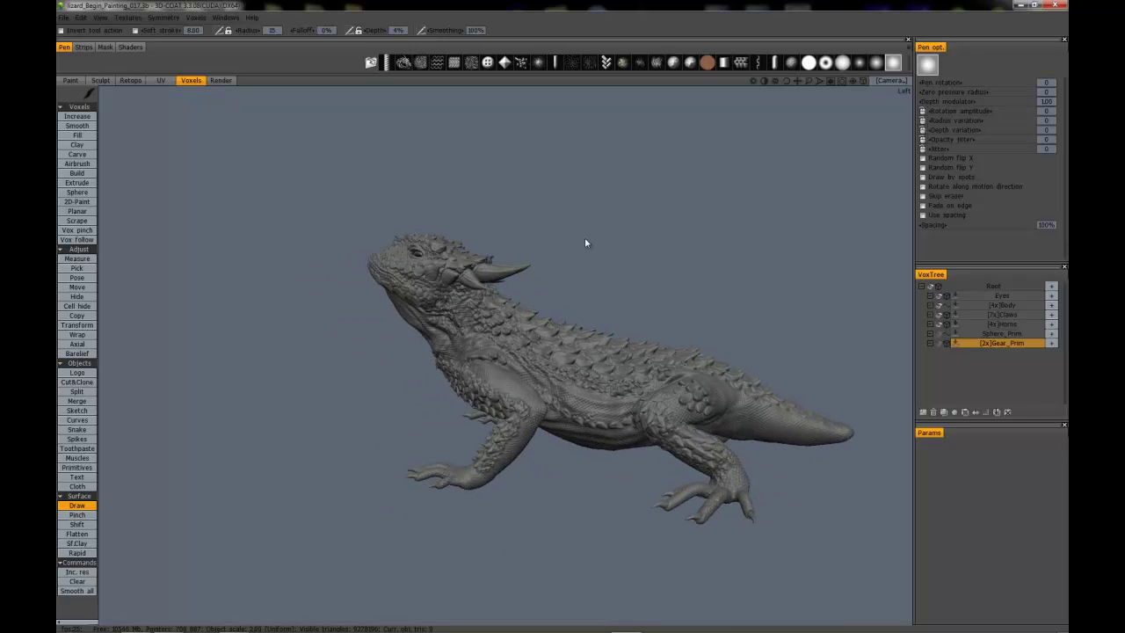
middle_drag(585, 243, 533, 219)
drag(589, 252, 527, 223)
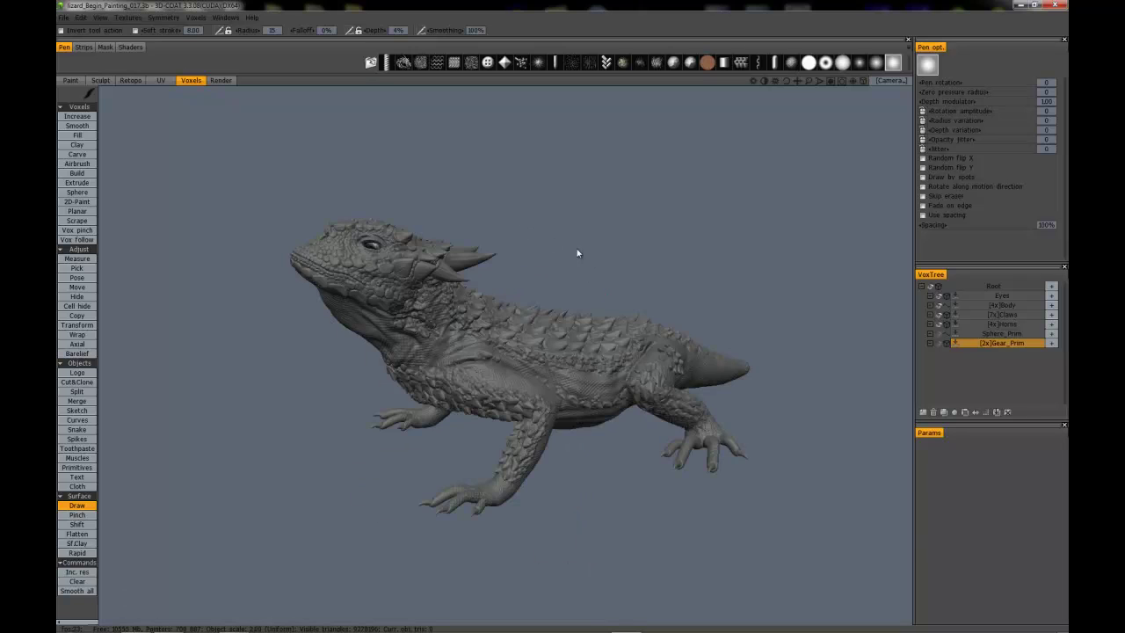
mouse_move(577, 253)
mouse_down()
mouse_move(548, 237)
mouse_move(562, 243)
mouse_move(562, 261)
mouse_up()
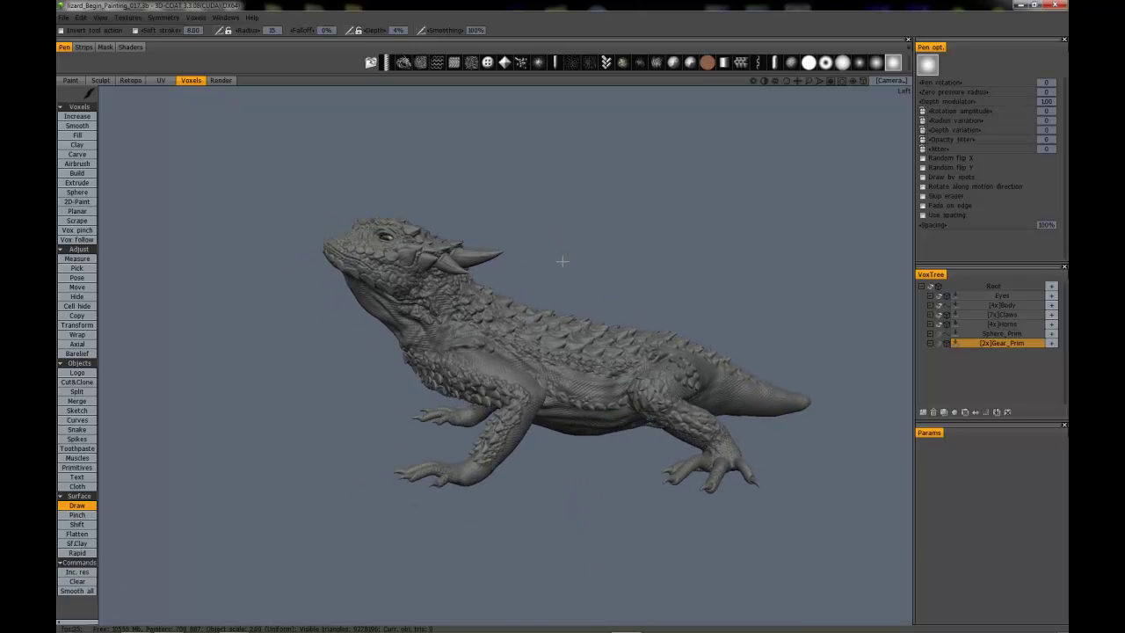
drag(527, 246, 568, 241)
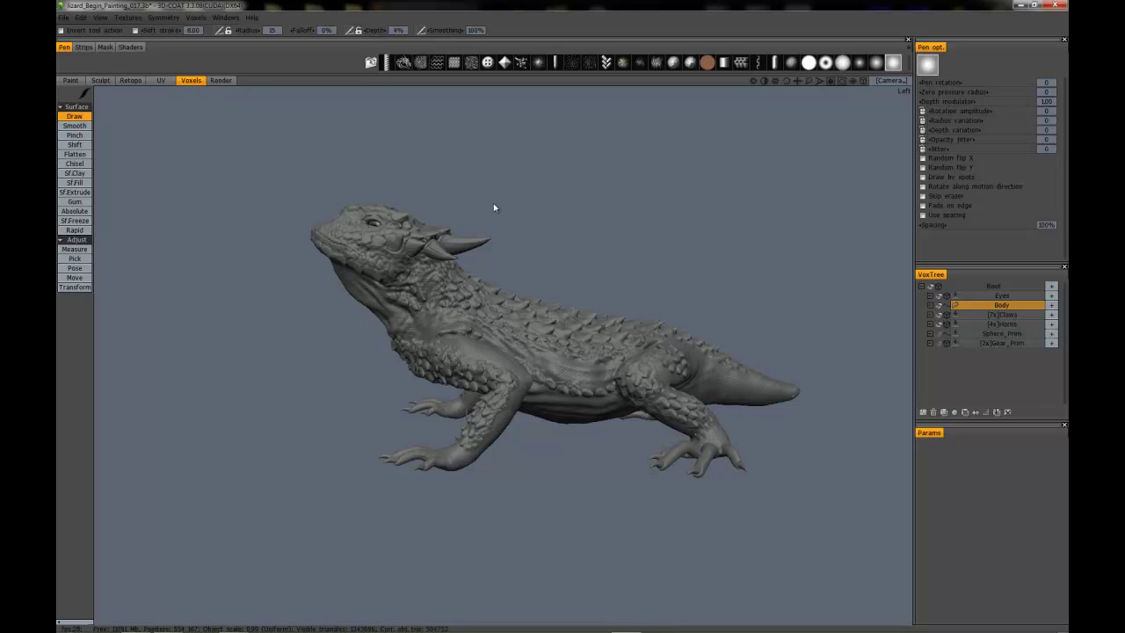
Step: Examine the proxy lizard's head, back scales and legs from the side and from above
mouse_move(519, 213)
mouse_down()
mouse_move(540, 206)
mouse_move(531, 264)
mouse_up()
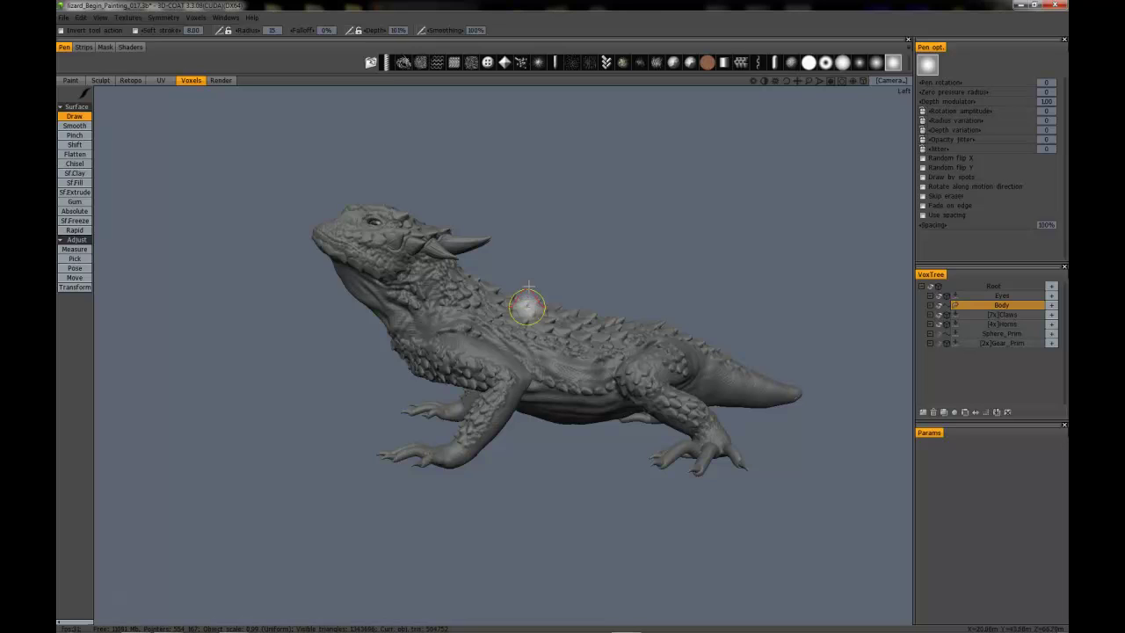
scroll(544, 282, up, 5)
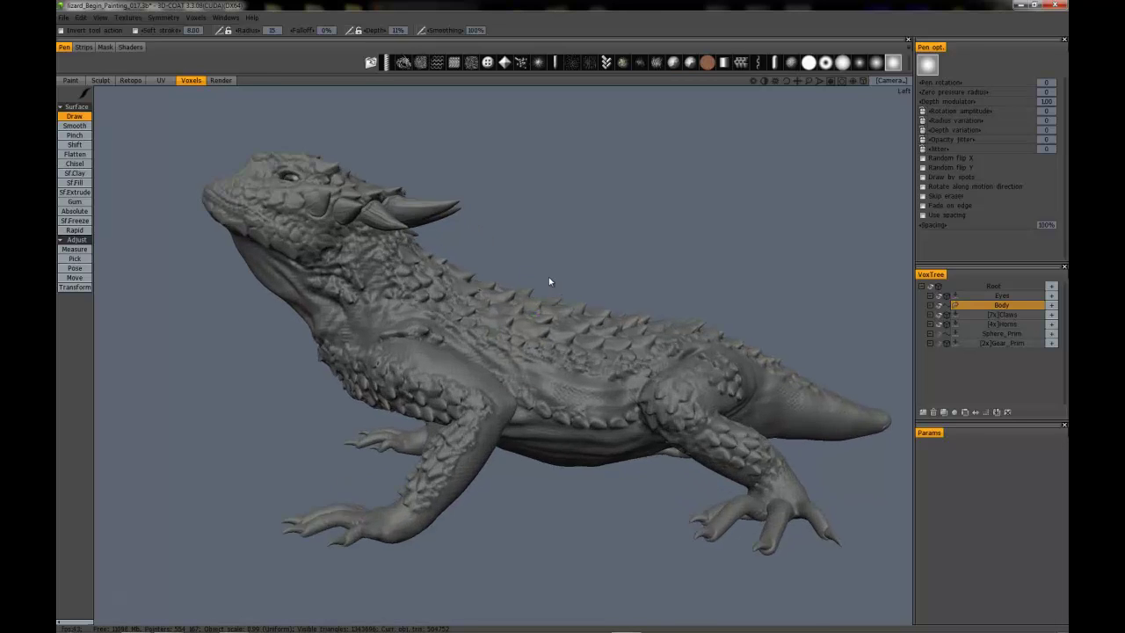
mouse_move(542, 224)
middle_down()
mouse_move(530, 242)
mouse_move(722, 259)
mouse_move(558, 265)
middle_up()
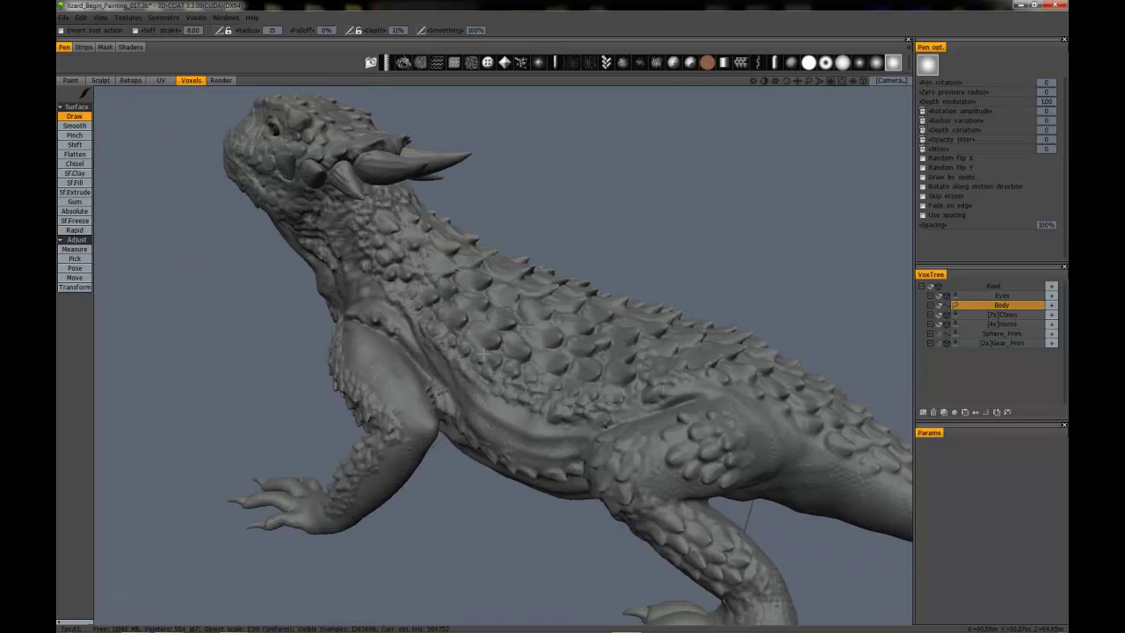
middle_drag(457, 402, 561, 309)
scroll(484, 315, down, 3)
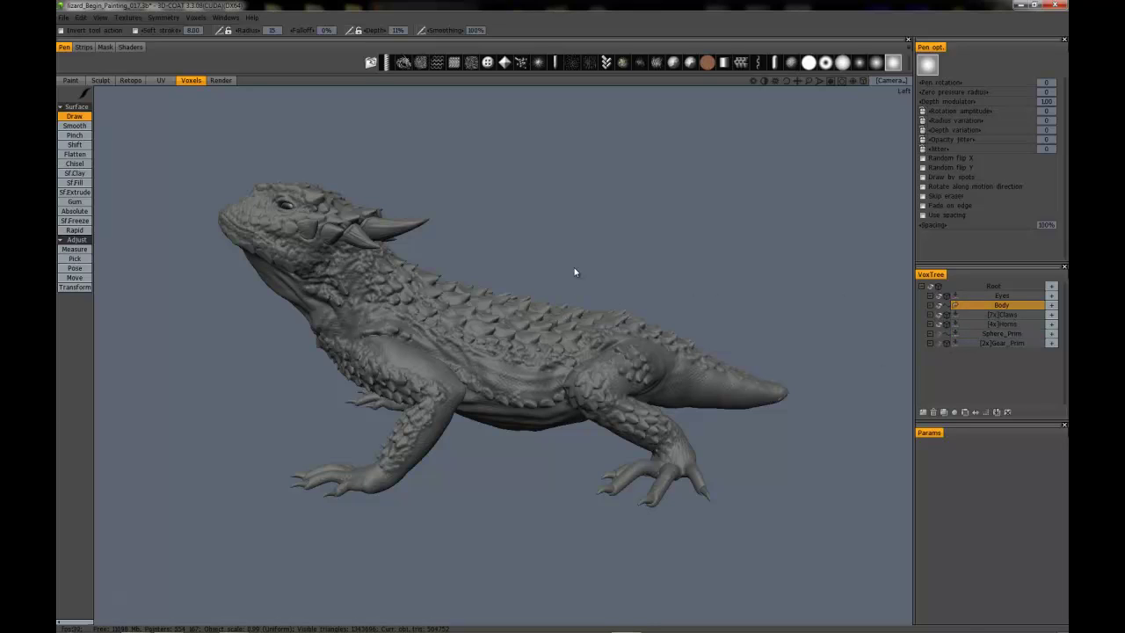
middle_drag(573, 271, 577, 264)
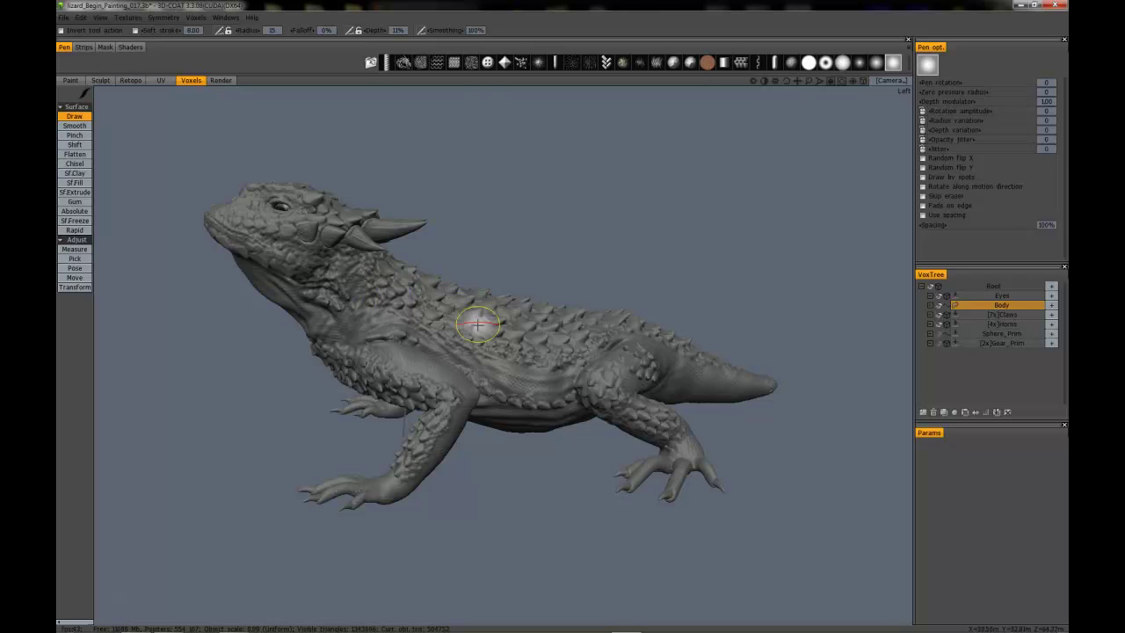
Step: Select the Move tool, enlarge its radius to 63, and pull the middle of the lizard's belly downward
mouse_move(422, 301)
middle_down()
mouse_move(547, 216)
mouse_move(485, 217)
mouse_move(461, 236)
mouse_move(522, 272)
mouse_move(477, 208)
mouse_move(509, 371)
mouse_move(501, 352)
mouse_move(515, 302)
mouse_move(453, 339)
mouse_move(391, 316)
mouse_move(354, 272)
mouse_move(363, 241)
mouse_move(381, 234)
mouse_move(383, 311)
mouse_move(431, 369)
middle_up()
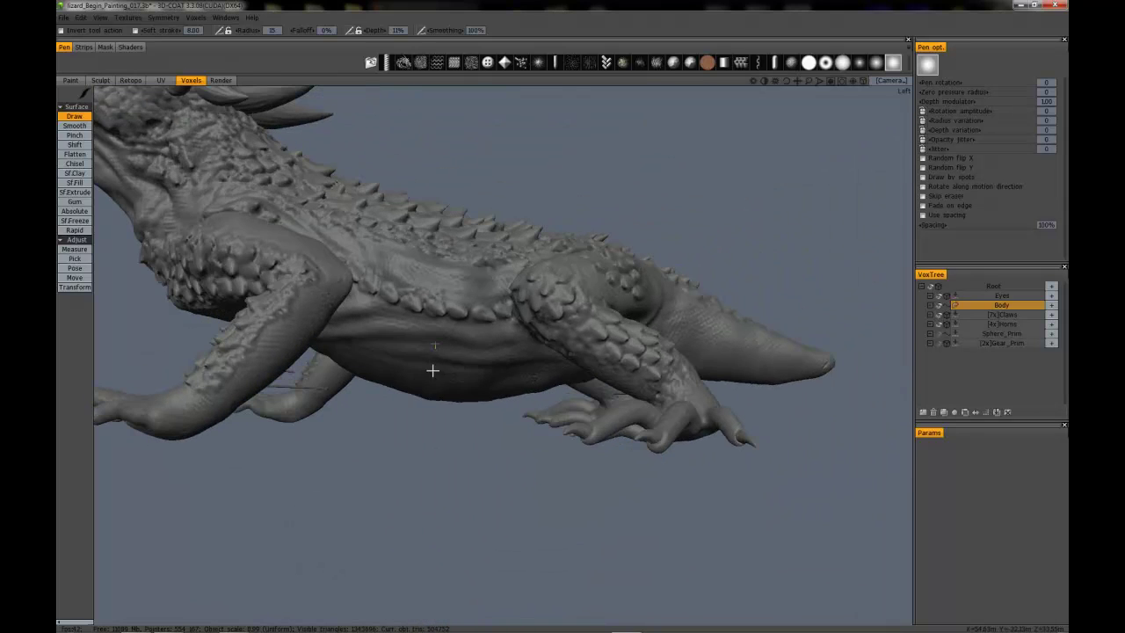
click(74, 278)
mouse_move(454, 352)
middle_down()
mouse_move(427, 334)
mouse_move(409, 361)
middle_up()
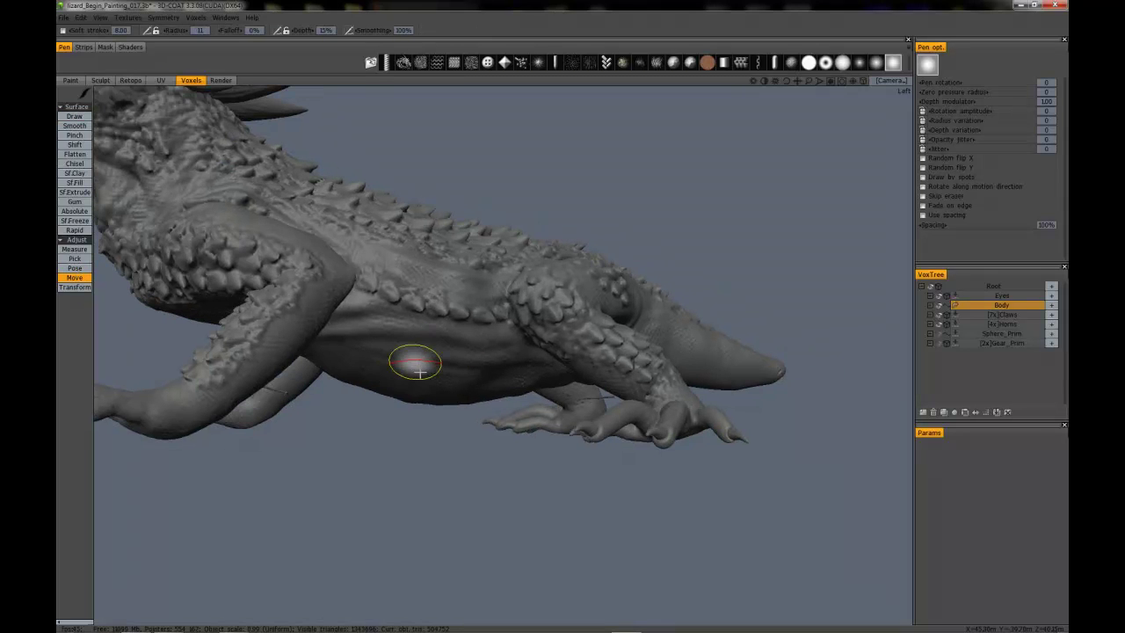
right_drag(446, 383, 492, 384)
mouse_move(492, 384)
middle_down()
mouse_move(457, 349)
mouse_move(431, 342)
mouse_move(447, 364)
mouse_move(489, 339)
mouse_move(439, 342)
mouse_move(466, 360)
middle_up()
right_drag(466, 361, 460, 378)
drag(460, 378, 460, 389)
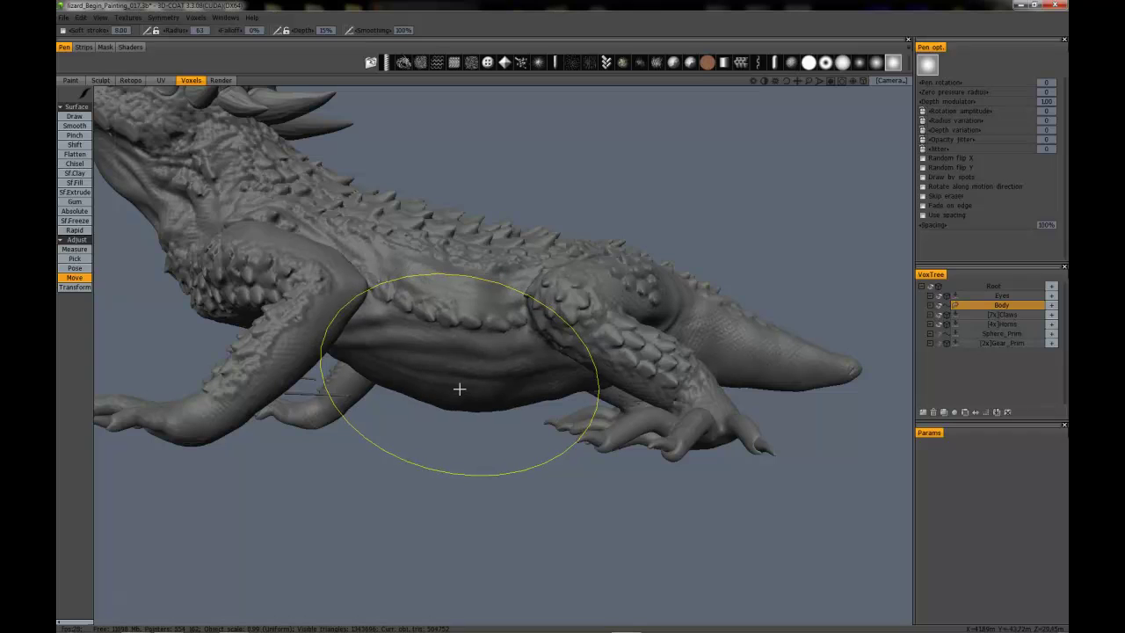
Step: Refine the belly bulge toward the hind and front legs with smaller Move brushes of radius up to 54
right_drag(520, 376, 500, 373)
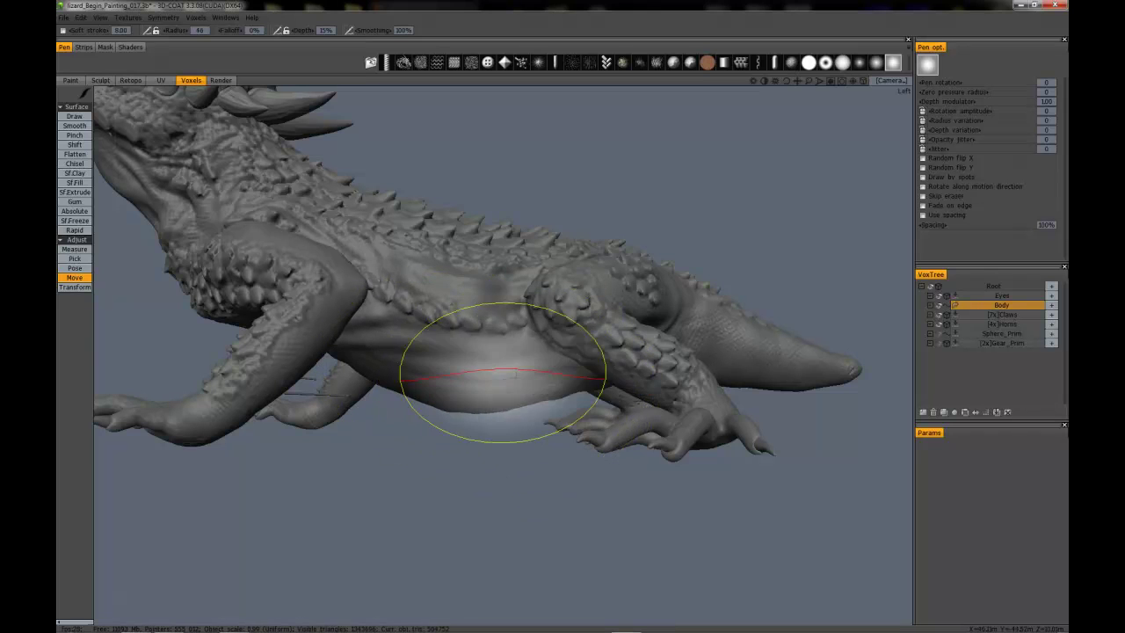
mouse_move(543, 379)
mouse_down()
mouse_move(545, 394)
mouse_move(539, 377)
mouse_up()
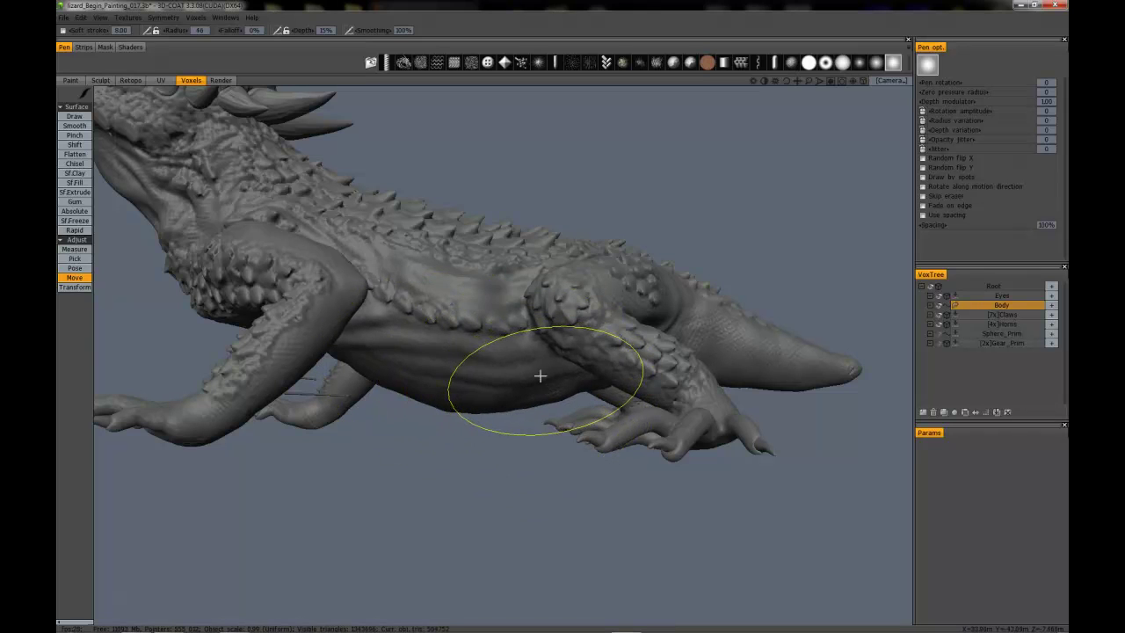
drag(379, 361, 376, 366)
middle_drag(350, 277, 521, 294)
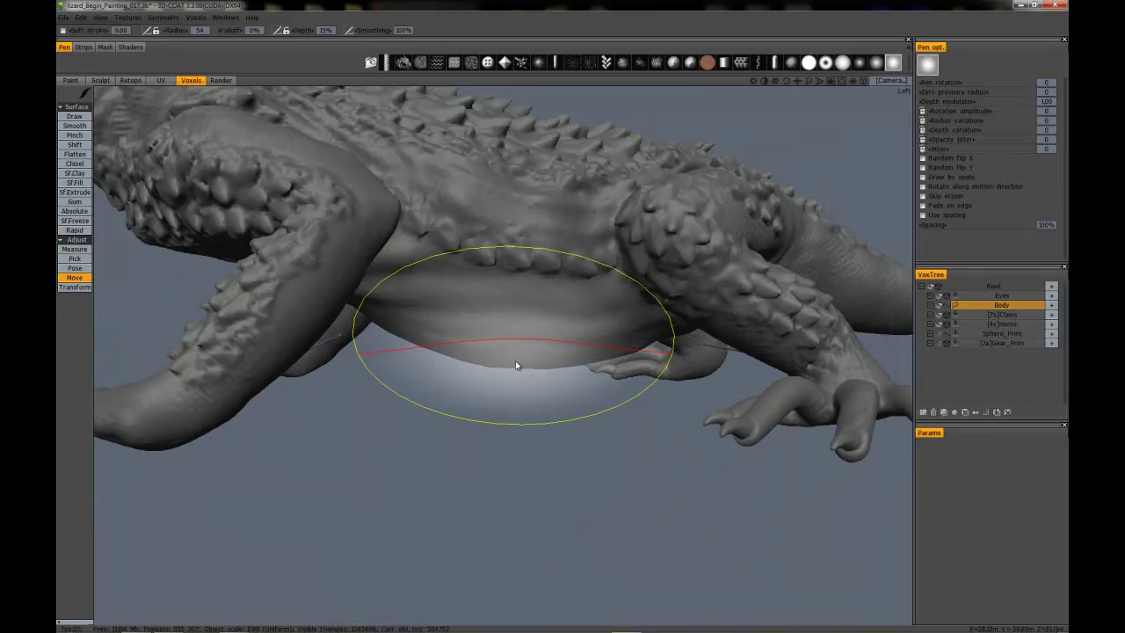
middle_drag(515, 360, 501, 364)
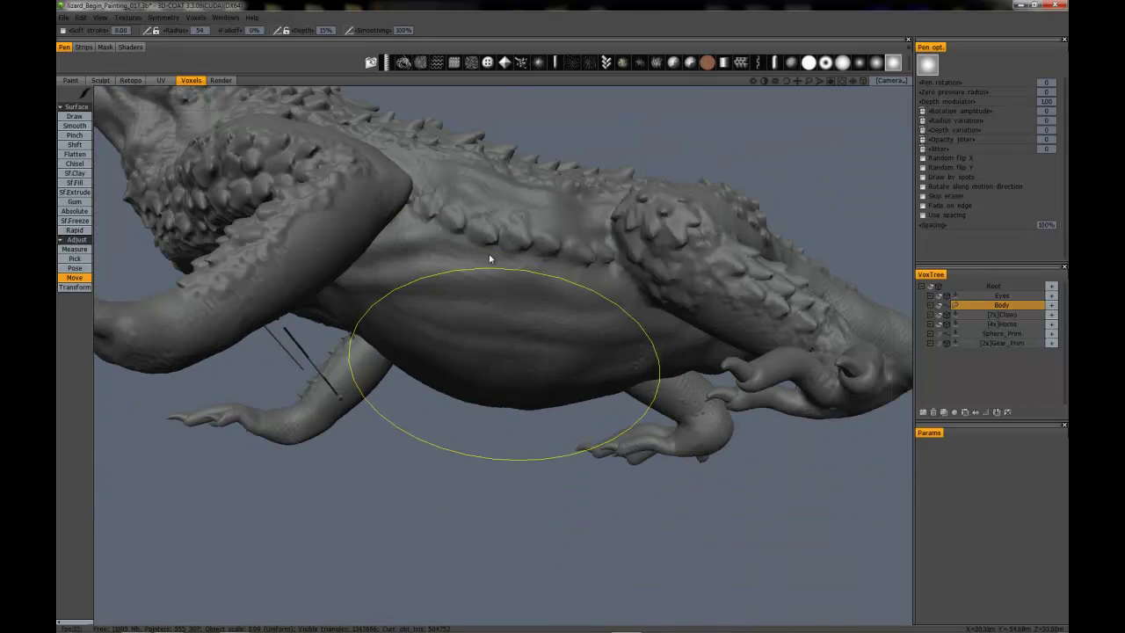
mouse_move(492, 254)
middle_down()
mouse_move(449, 285)
mouse_move(492, 281)
mouse_move(545, 302)
mouse_move(465, 294)
mouse_move(506, 311)
mouse_move(509, 329)
mouse_move(439, 334)
middle_up()
scroll(439, 334, up, 5)
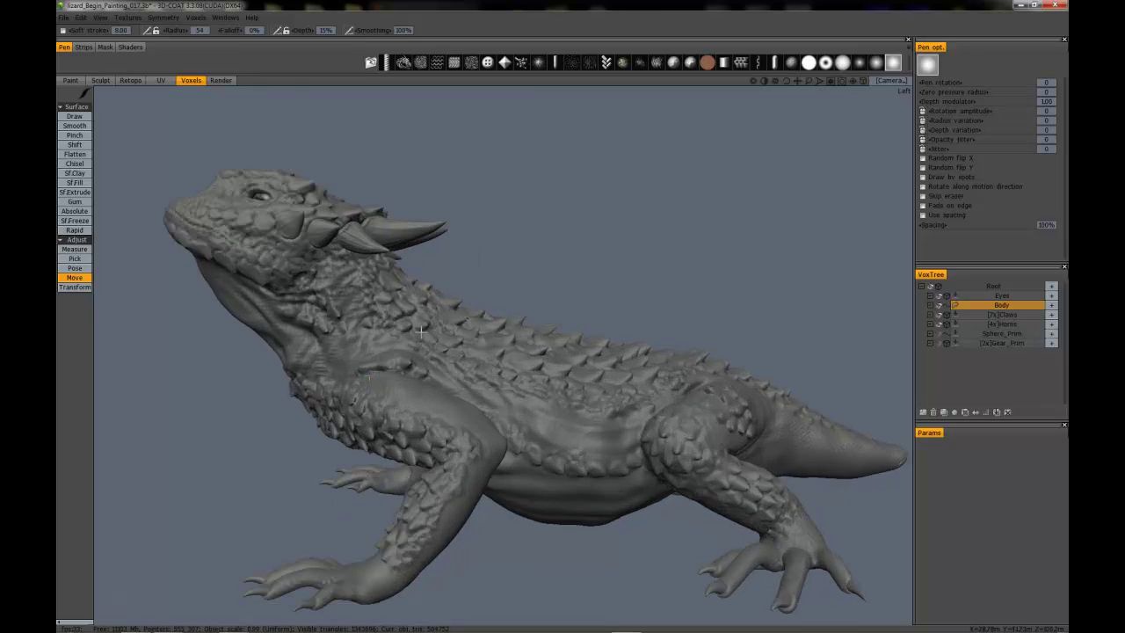
Step: Reduce the Move radius to 16 and hide the Eyes, Claws and Horns layers, leaving only Body displayed
right_drag(474, 341, 435, 344)
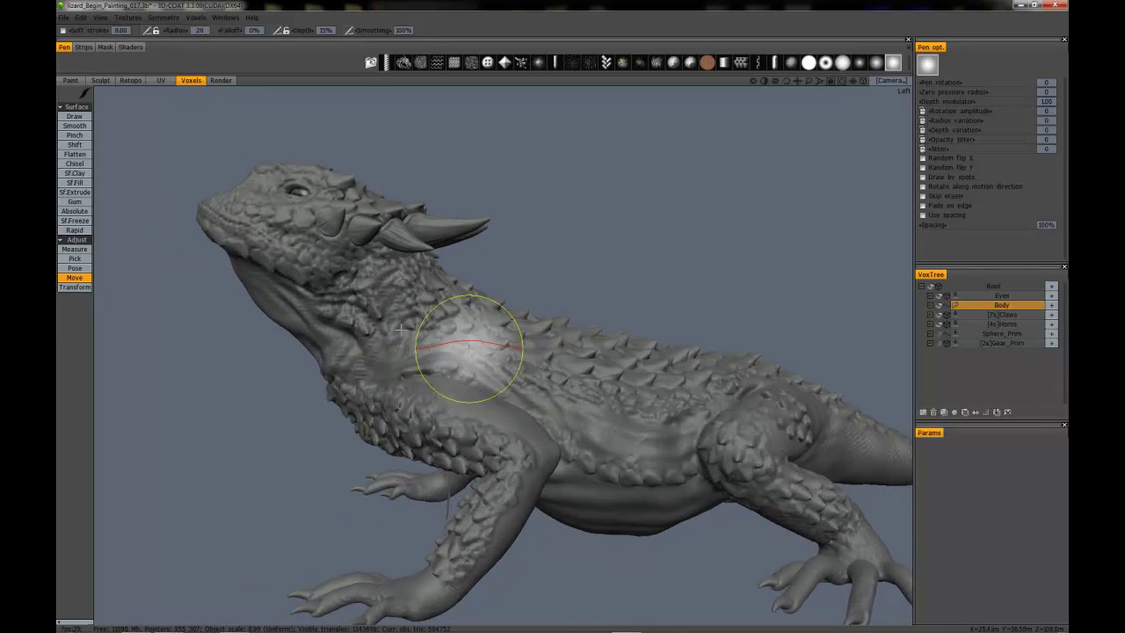
mouse_move(434, 345)
middle_down()
mouse_move(400, 328)
mouse_move(377, 254)
mouse_move(385, 320)
mouse_move(369, 319)
mouse_move(374, 251)
mouse_move(524, 318)
mouse_move(829, 326)
mouse_move(383, 228)
mouse_move(420, 295)
mouse_move(451, 323)
mouse_move(423, 290)
mouse_move(475, 324)
mouse_move(446, 254)
middle_up()
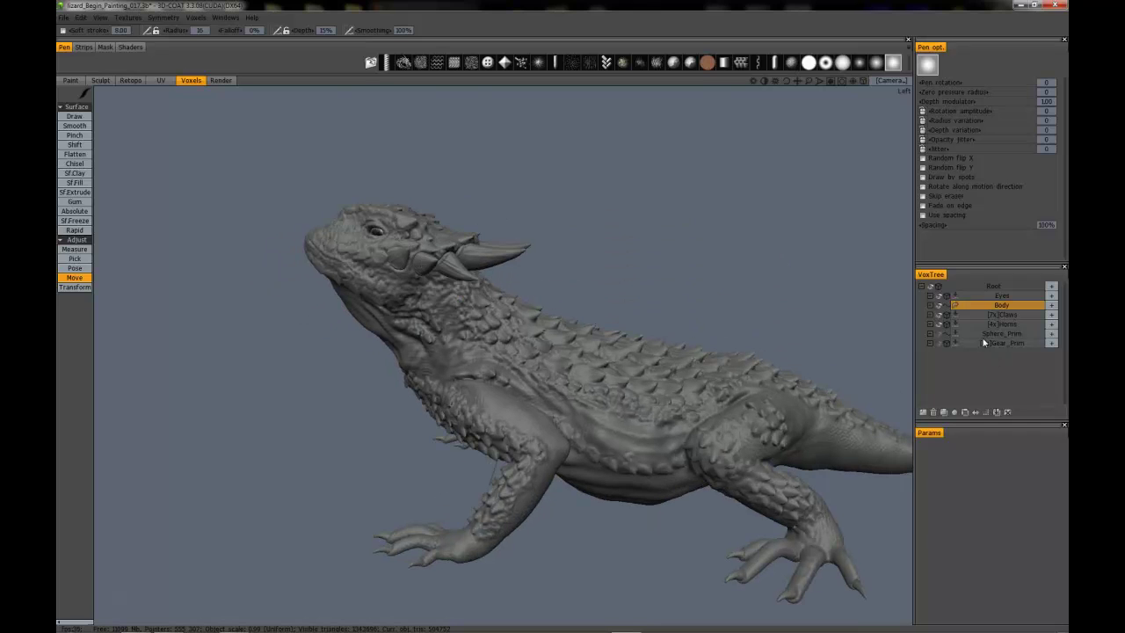
click(938, 315)
click(938, 324)
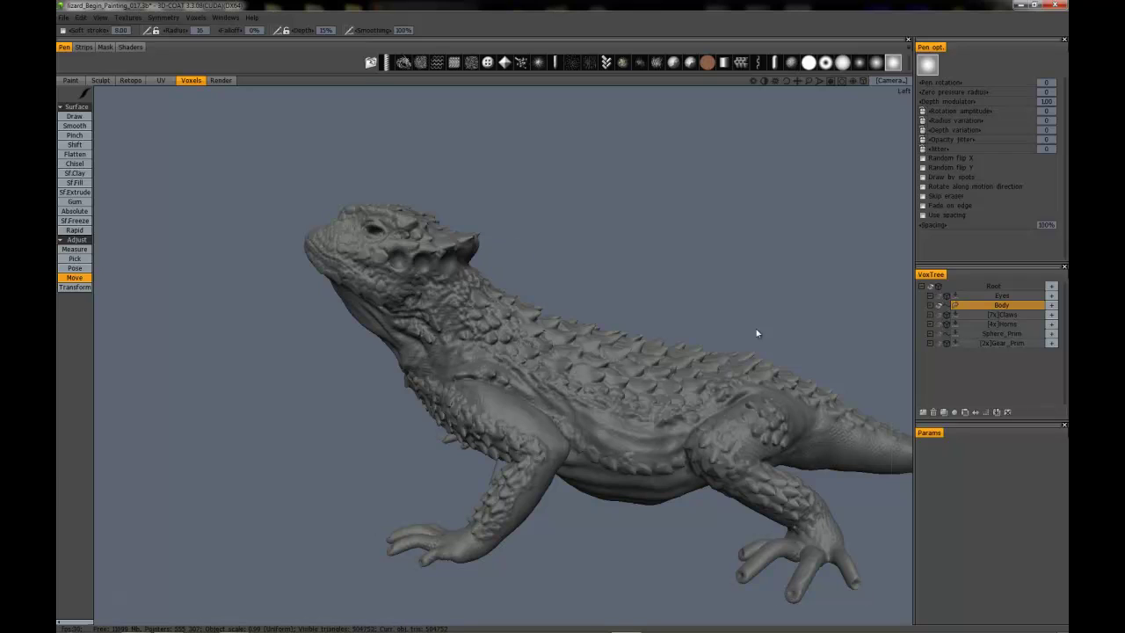
middle_drag(756, 329, 628, 267)
click(966, 327)
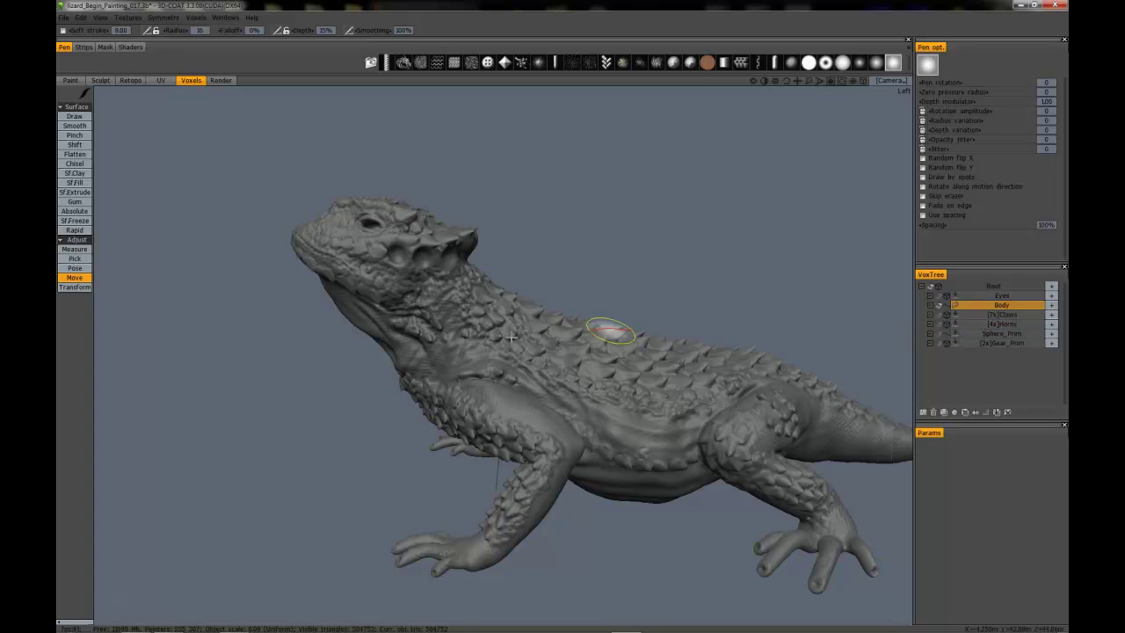
middle_drag(427, 326, 320, 296)
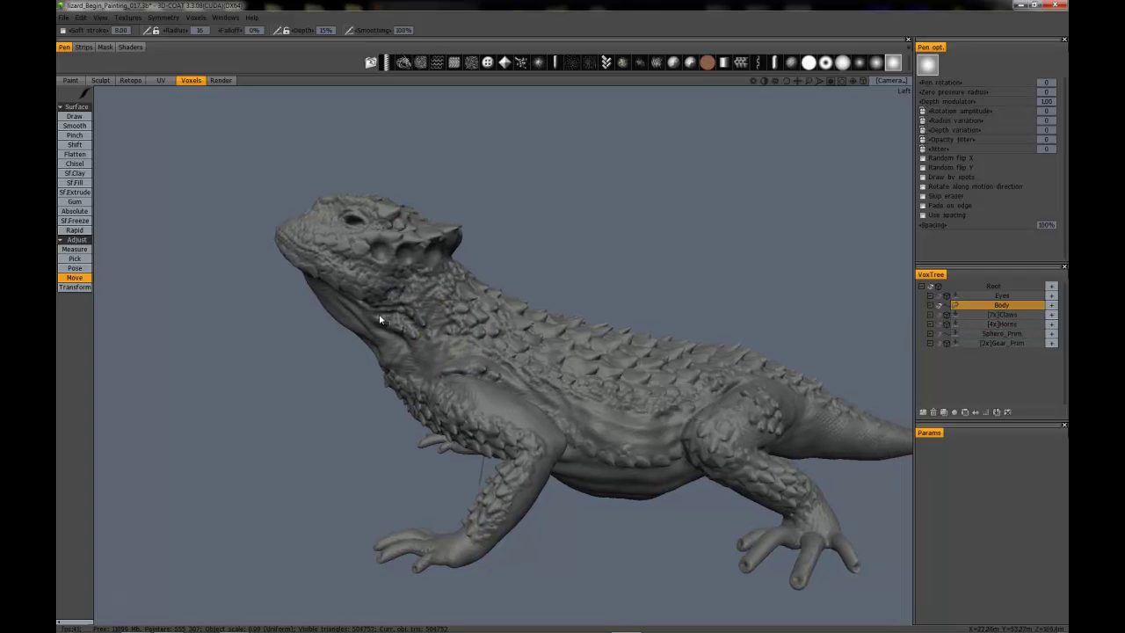
Step: Select the lizard's head with a Pose line drawn across the neck and tilt the head downward
click(75, 268)
mouse_move(419, 328)
middle_down()
mouse_move(391, 328)
mouse_move(418, 348)
middle_up()
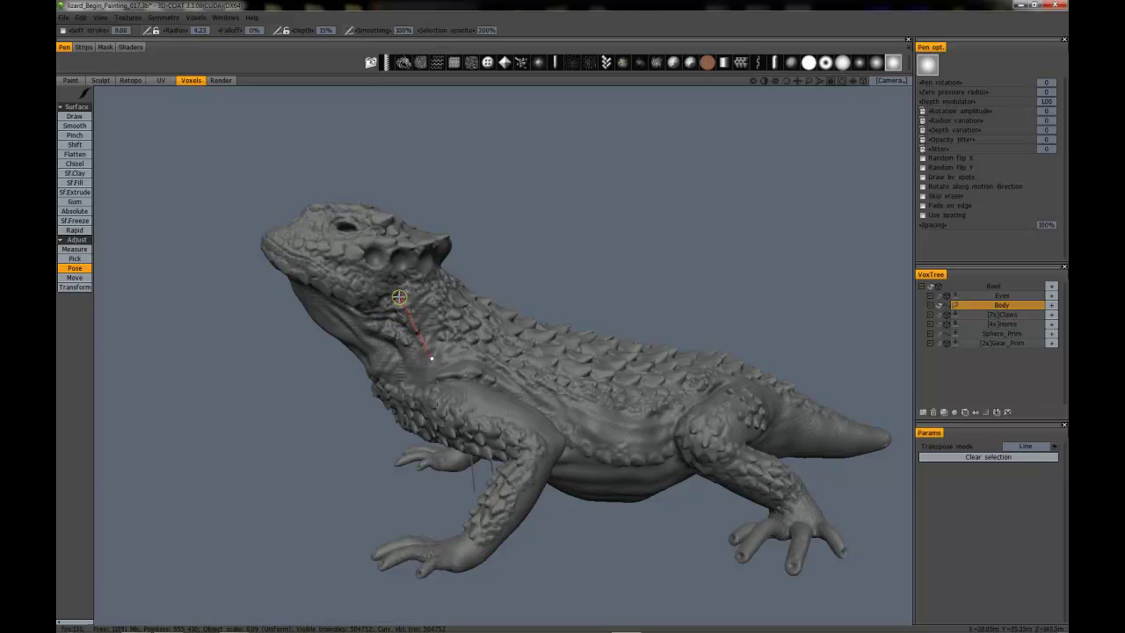
drag(392, 329, 432, 357)
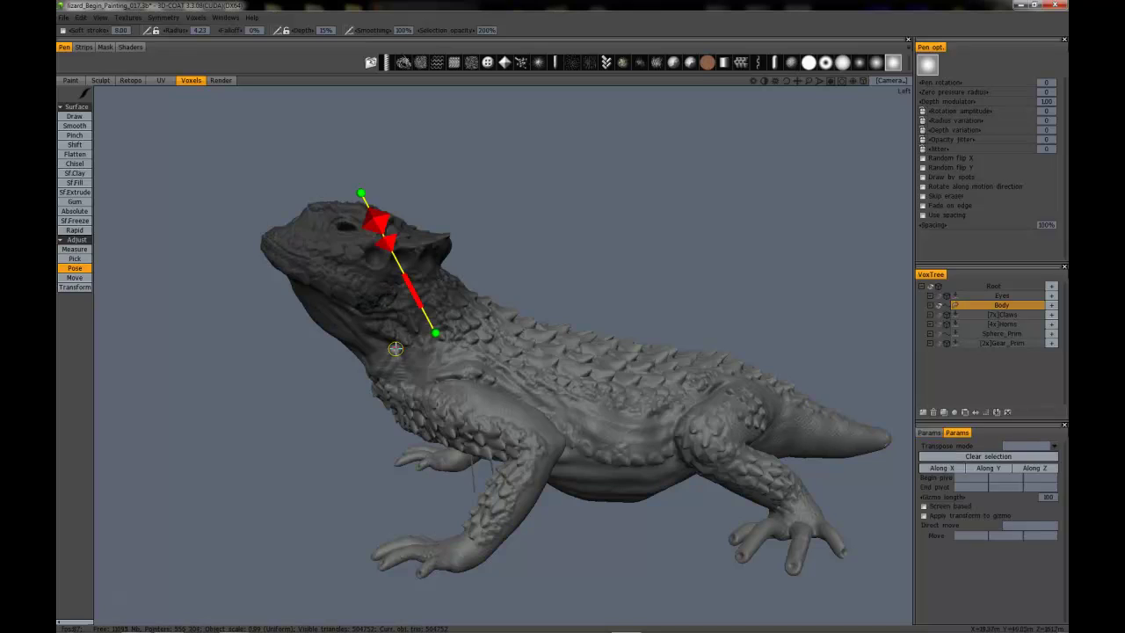
middle_drag(392, 316, 427, 289)
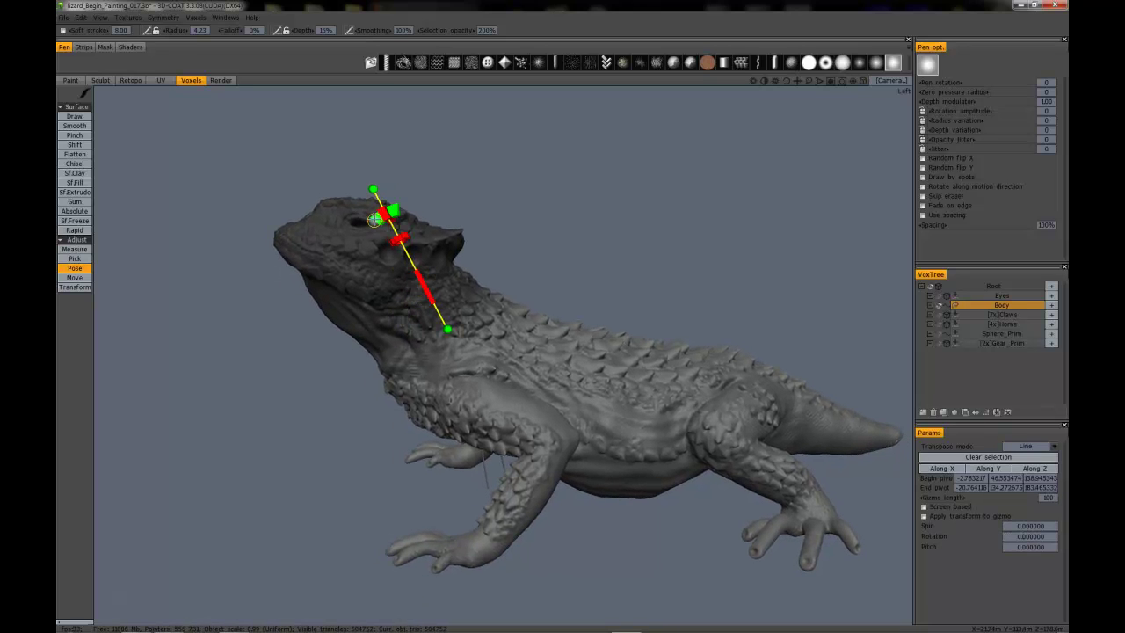
drag(376, 220, 361, 255)
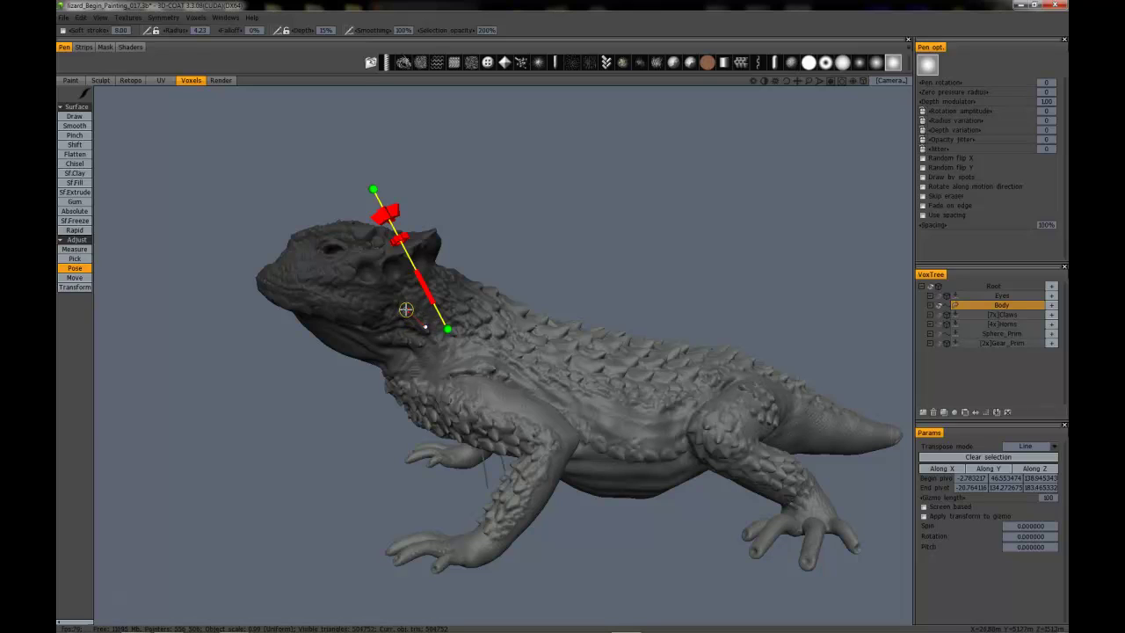
Step: Redraw the Pose line from the neck toward the snout and tilt the head slightly further down
drag(411, 327, 423, 367)
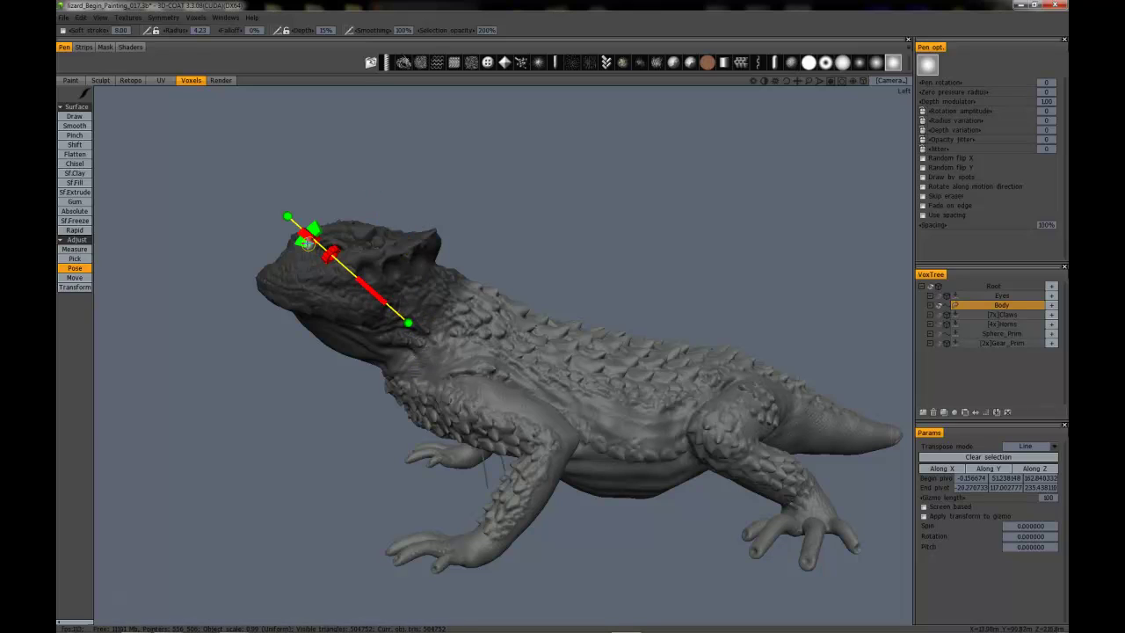
drag(302, 240, 301, 248)
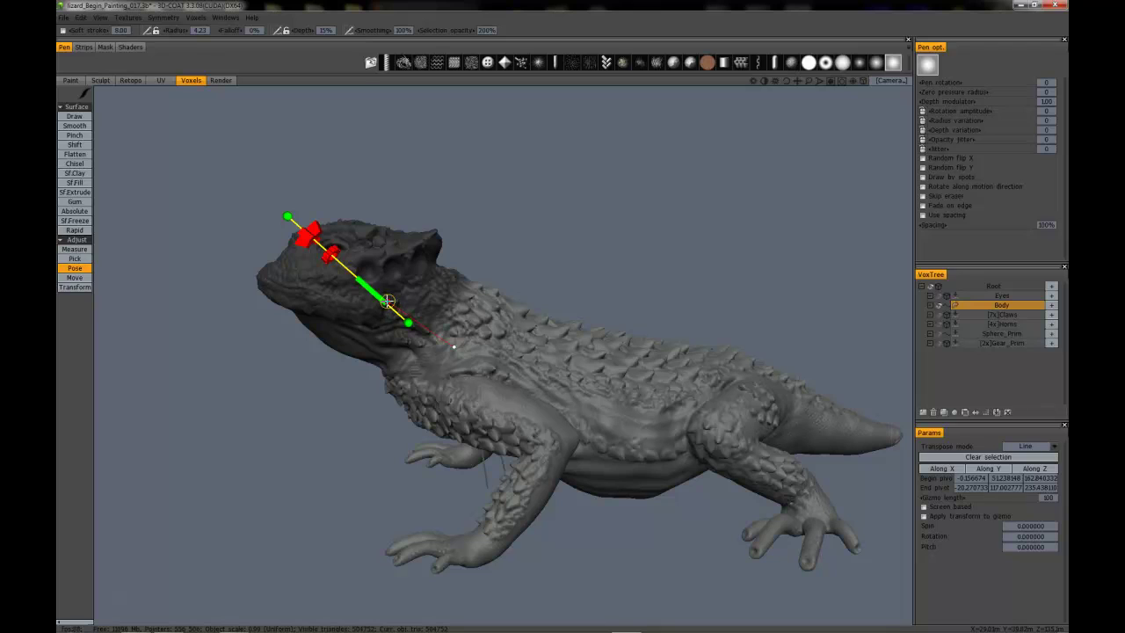
drag(384, 300, 375, 371)
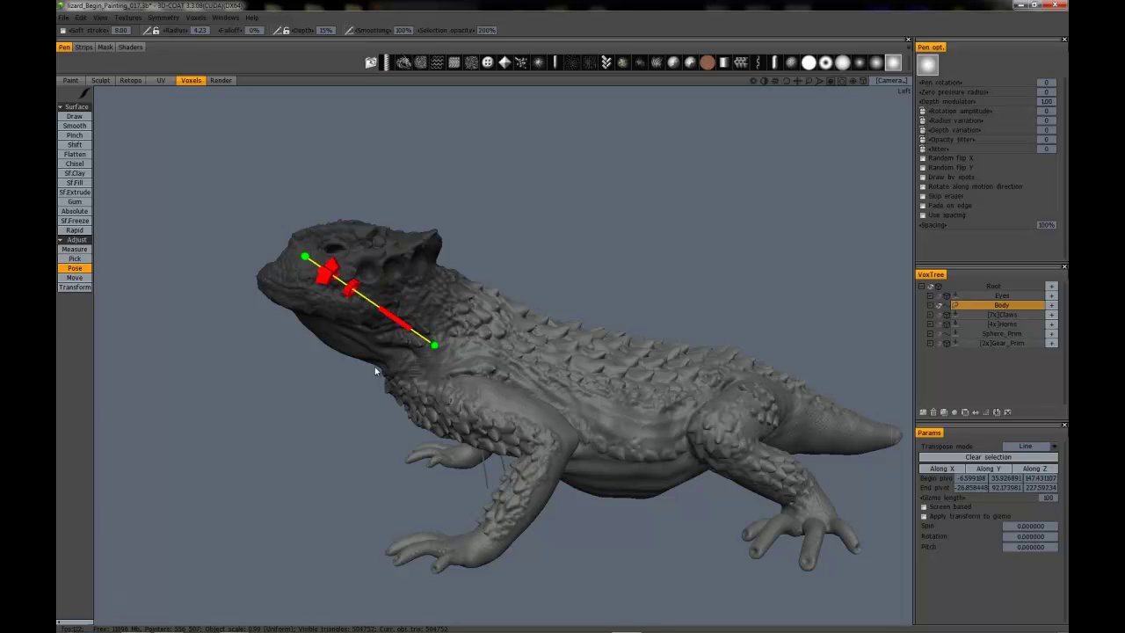
drag(320, 279, 321, 291)
Step: Restore Body from its proxy to full 4x resolution and inspect the reposed head and scale detail
drag(413, 211, 472, 226)
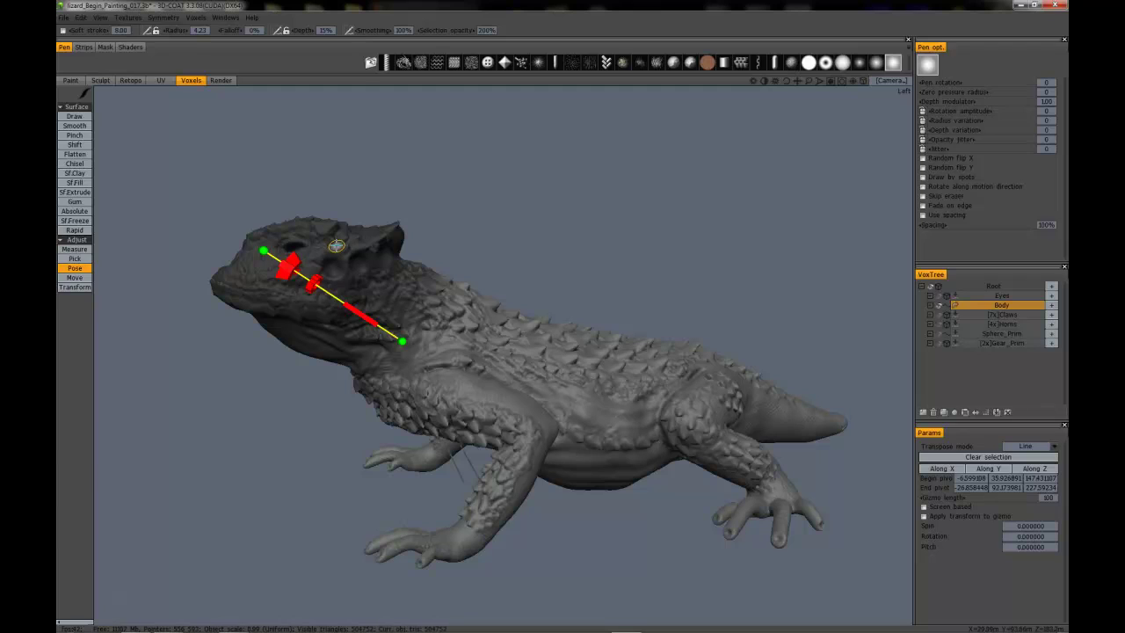
click(336, 245)
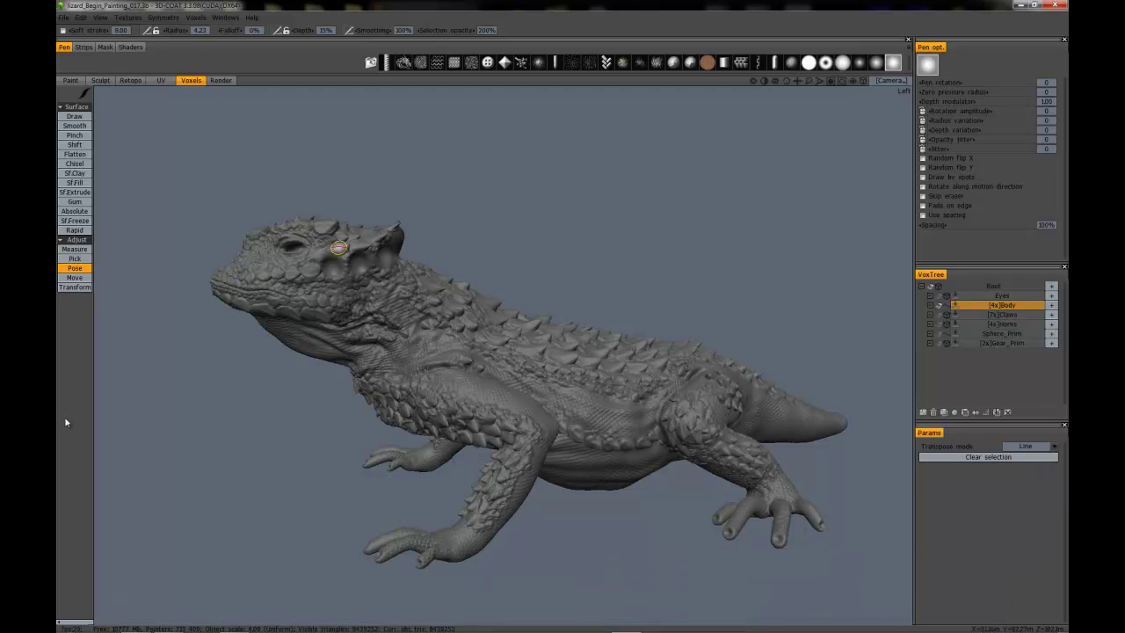
drag(307, 197, 296, 169)
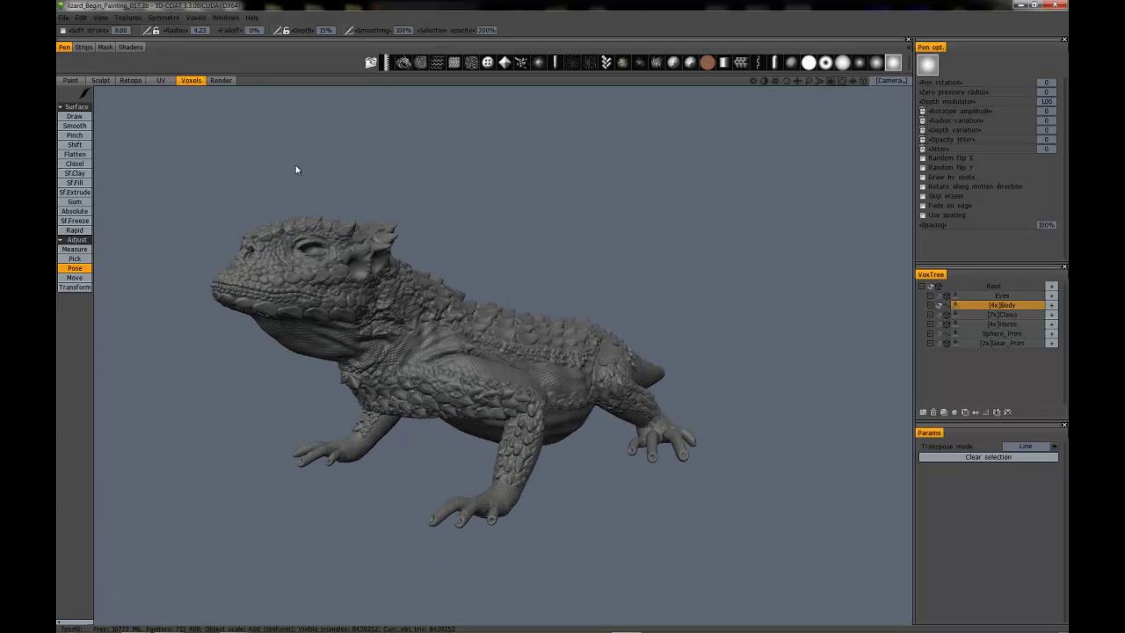
Step: Examine the full-resolution lizard body with its lowered head from the side, front and three-quarter angles
drag(468, 241, 422, 329)
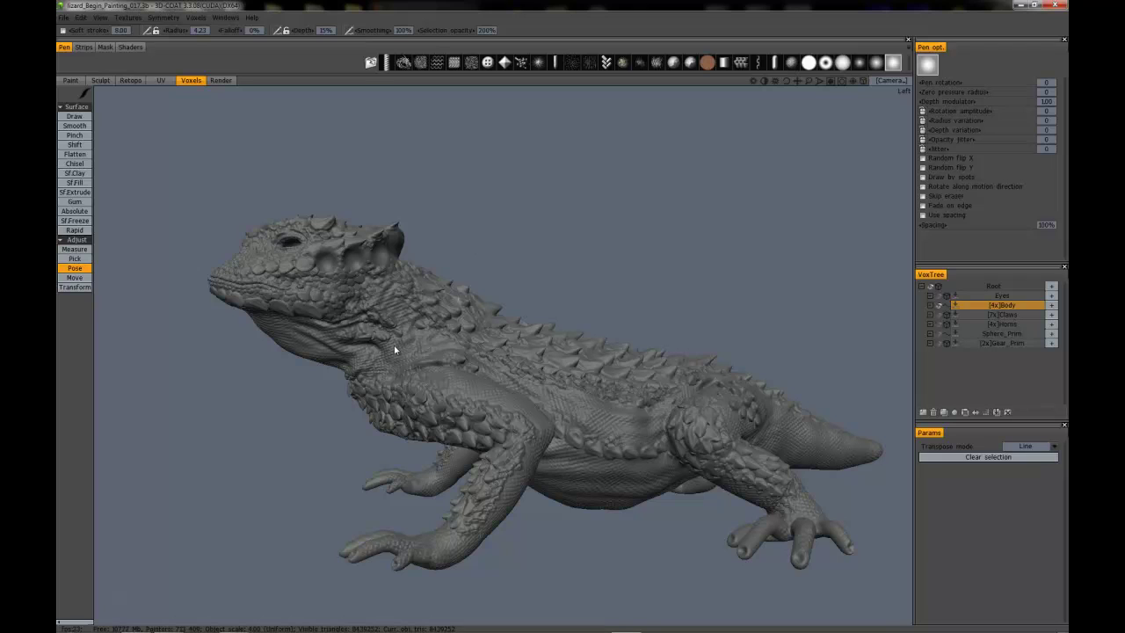
drag(349, 361, 363, 382)
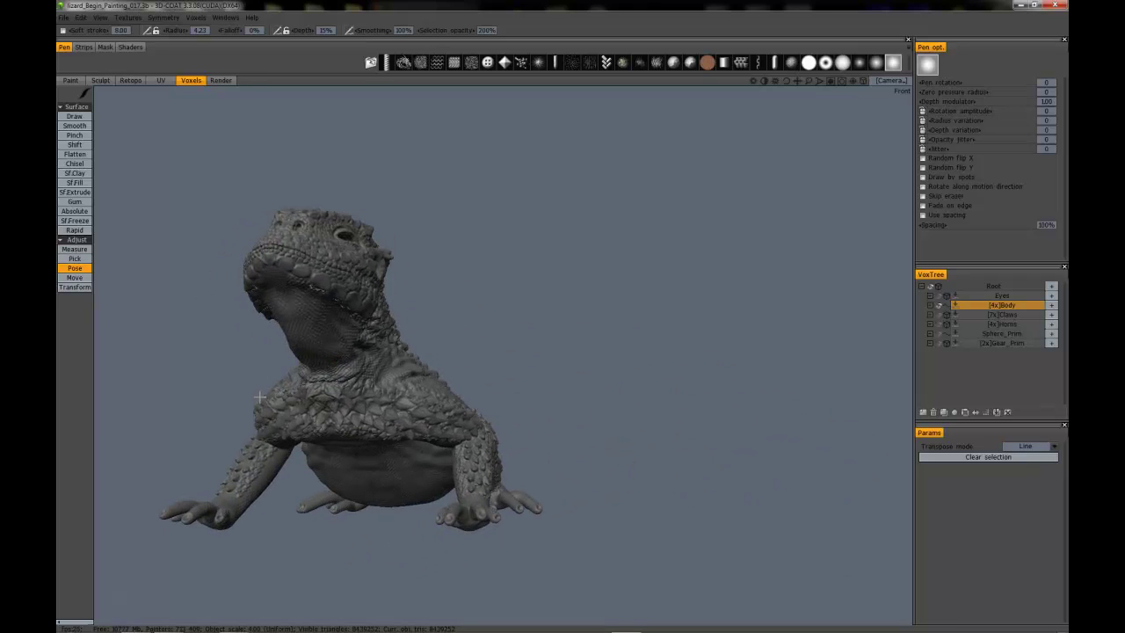
mouse_move(245, 369)
mouse_down()
mouse_move(250, 378)
mouse_move(234, 367)
mouse_up()
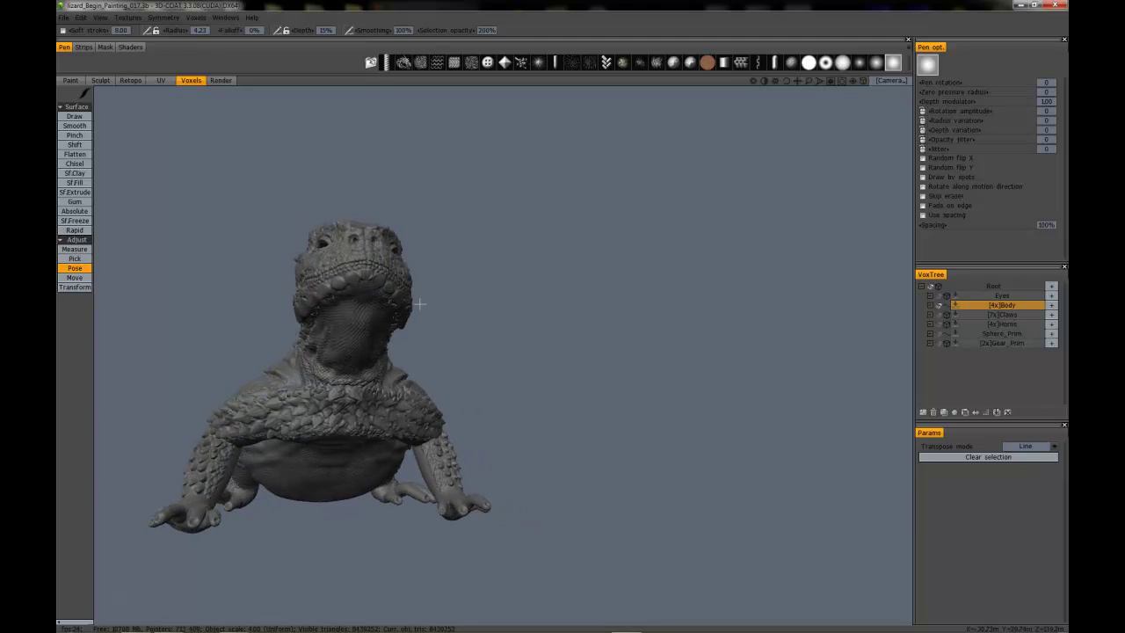
drag(419, 303, 348, 331)
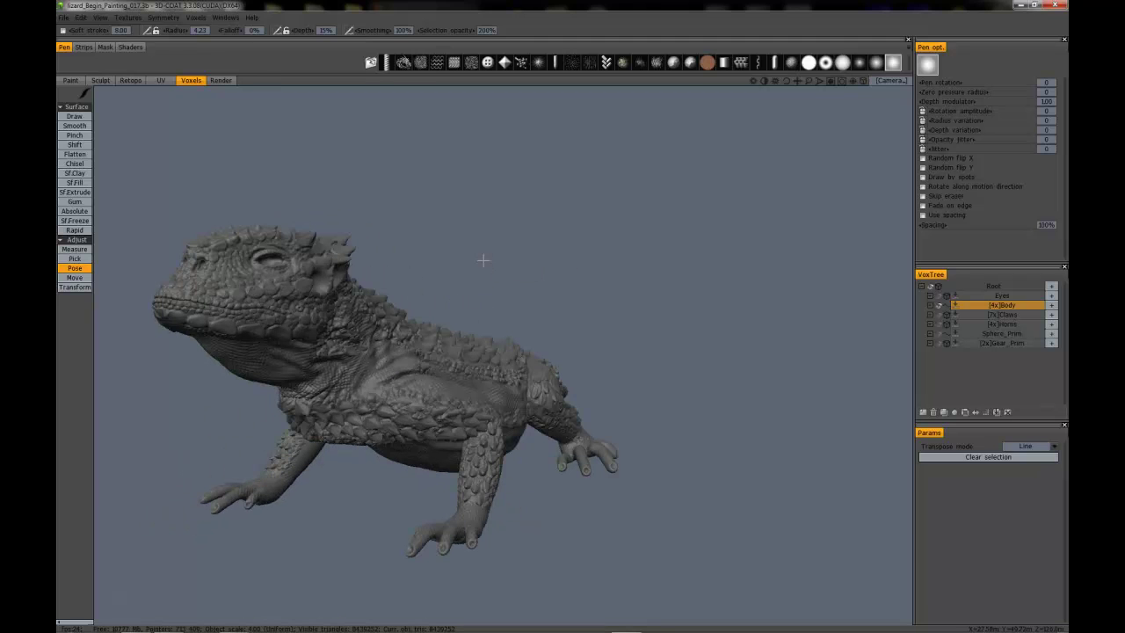
drag(512, 274, 484, 281)
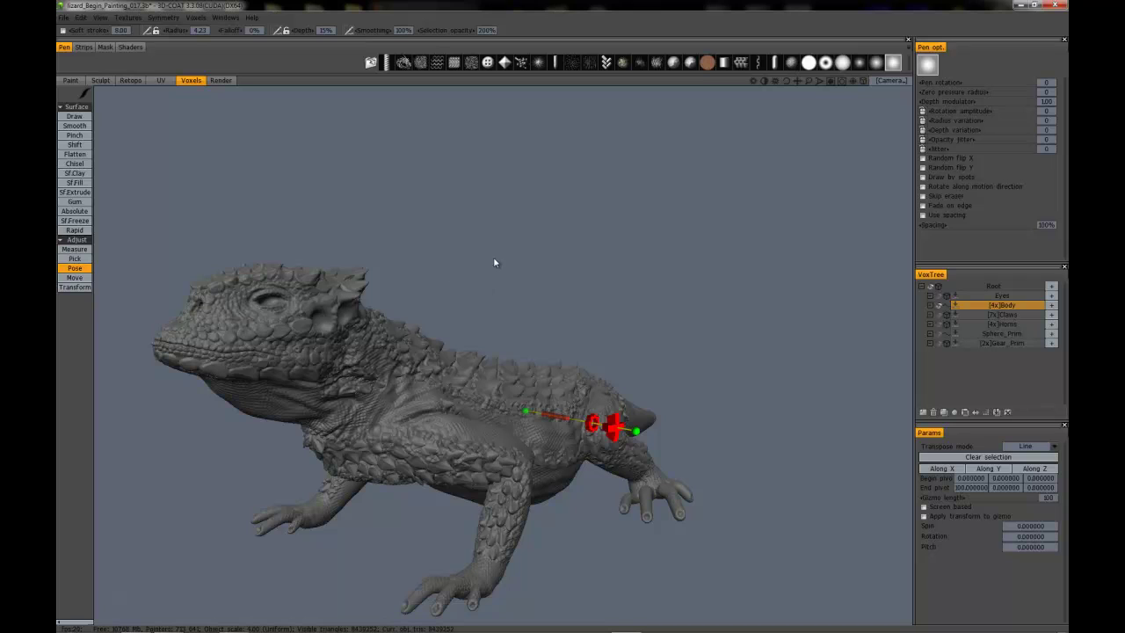
Step: Switch to the Draw tool and examine the scale detail on the lizard's head, neck and back from several angles
click(74, 117)
mouse_move(445, 322)
mouse_down()
mouse_move(413, 276)
mouse_move(479, 223)
mouse_up()
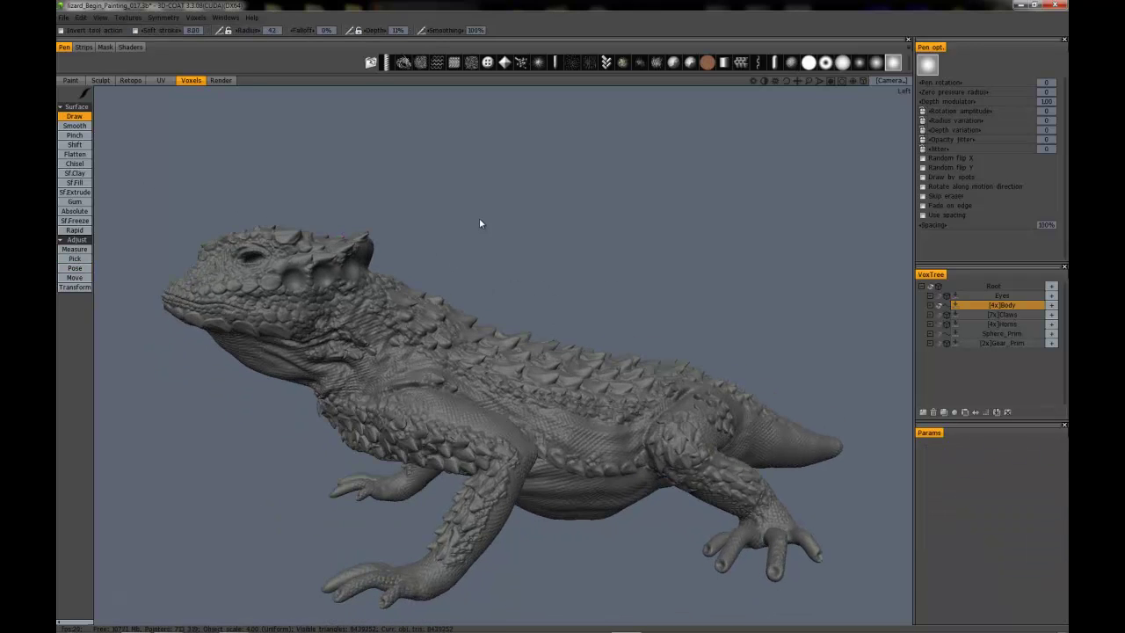
mouse_move(289, 325)
right_down()
mouse_move(330, 369)
mouse_move(389, 326)
mouse_move(331, 369)
right_up()
drag(449, 217, 415, 273)
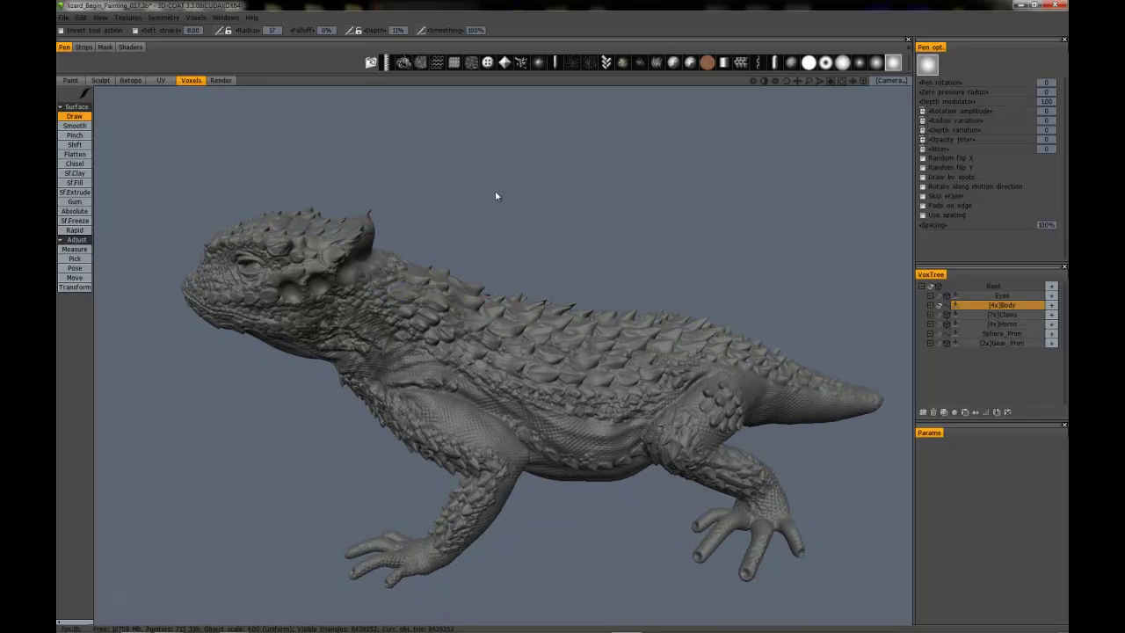
mouse_move(494, 192)
mouse_down()
mouse_move(490, 226)
mouse_move(431, 279)
mouse_up()
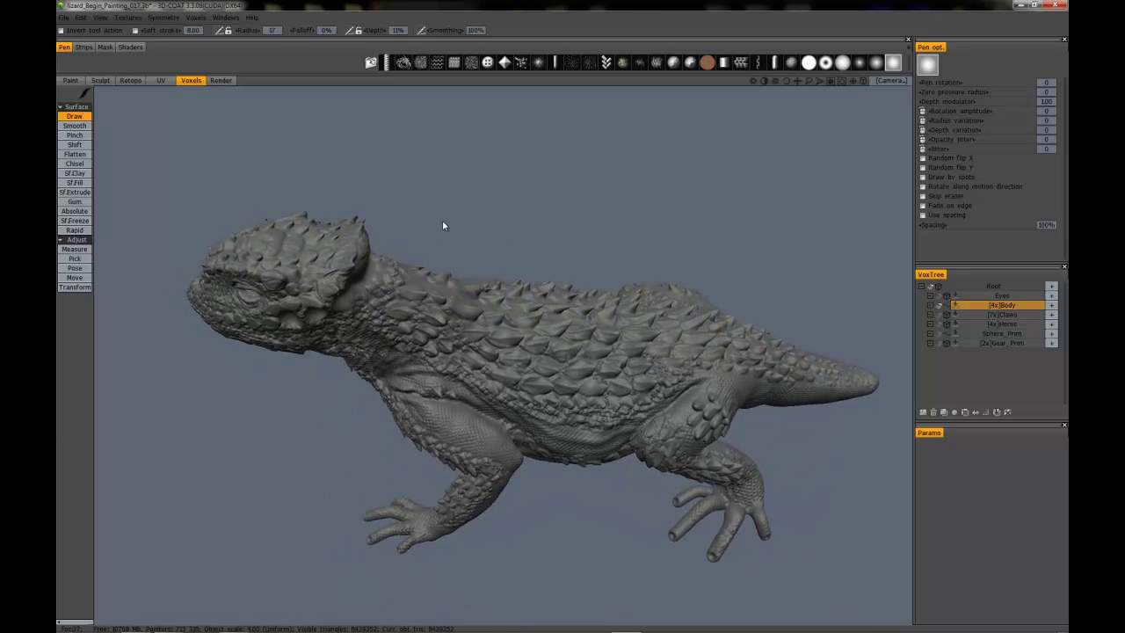
drag(442, 226, 453, 174)
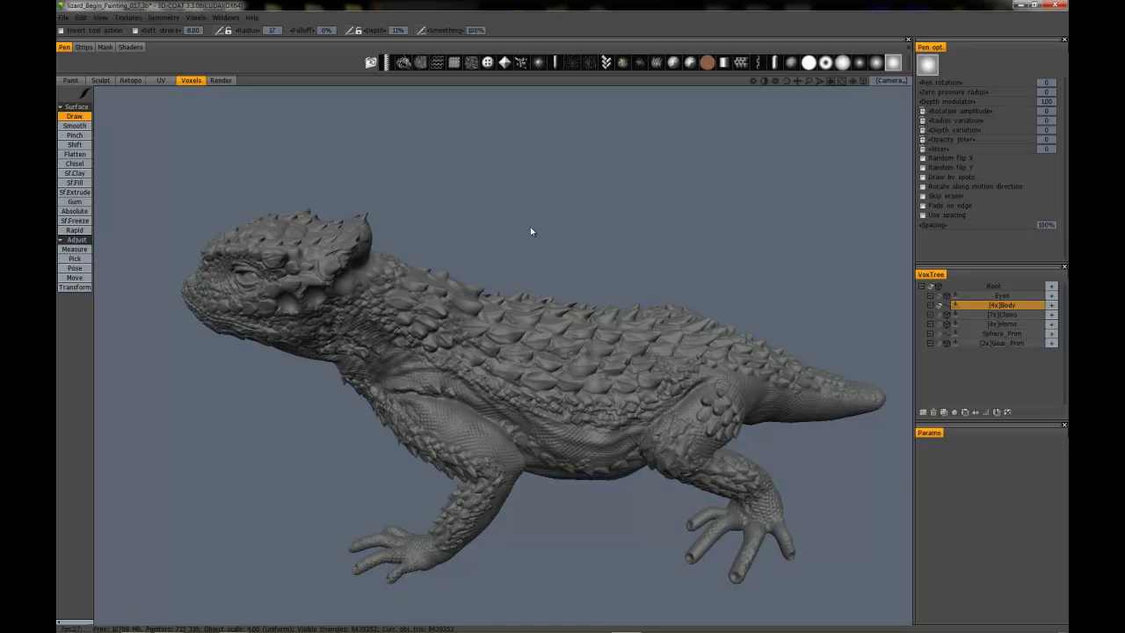
drag(531, 230, 531, 195)
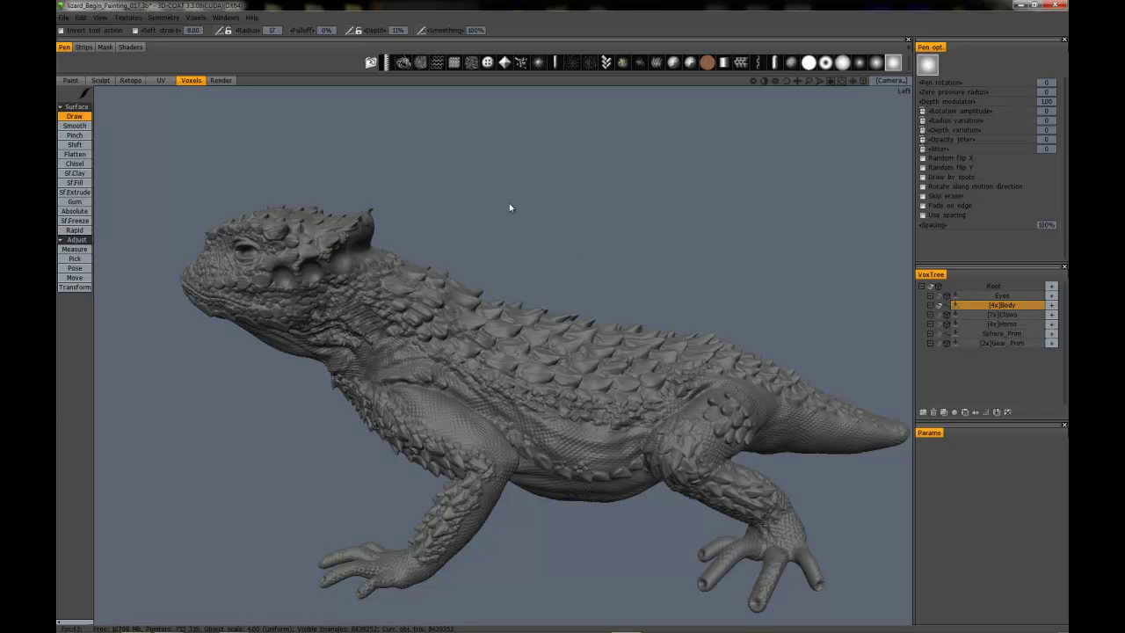
mouse_move(432, 198)
mouse_down()
mouse_move(489, 170)
mouse_move(572, 181)
mouse_move(495, 243)
mouse_up()
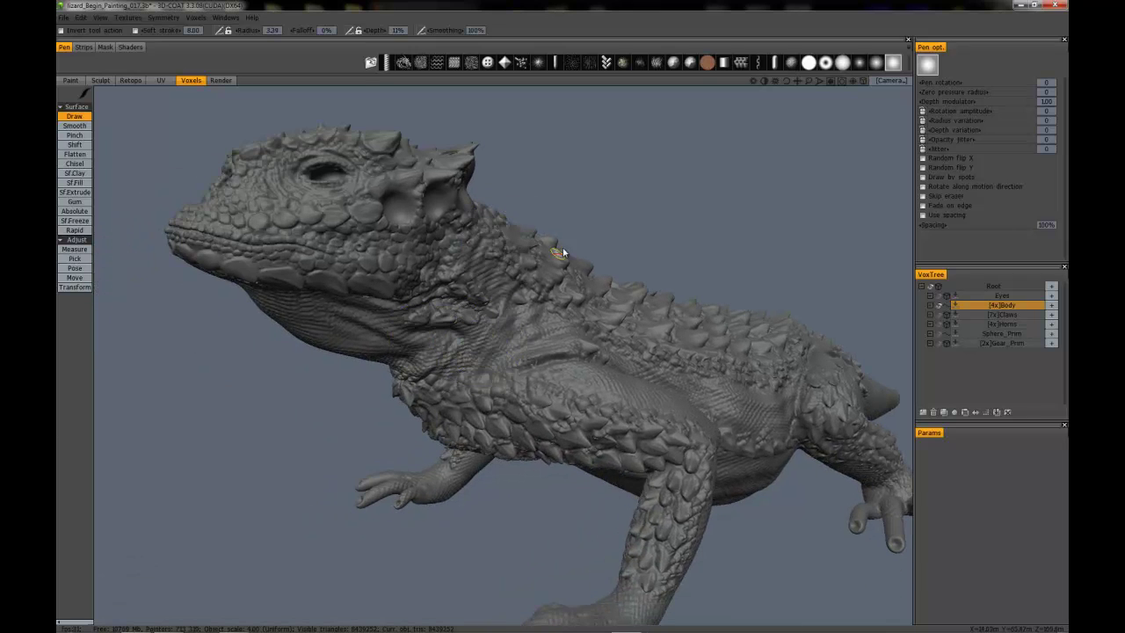
drag(642, 181, 592, 202)
scroll(610, 202, down, 5)
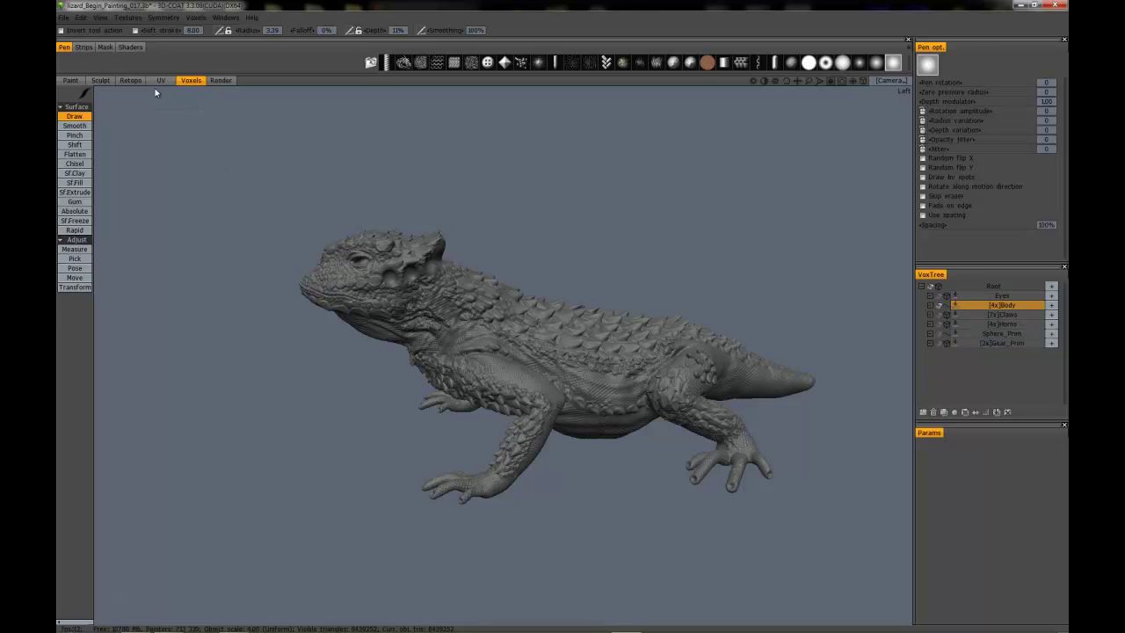
Step: Set the proxy visualisation of voxel layers to Reduce 8X
click(195, 17)
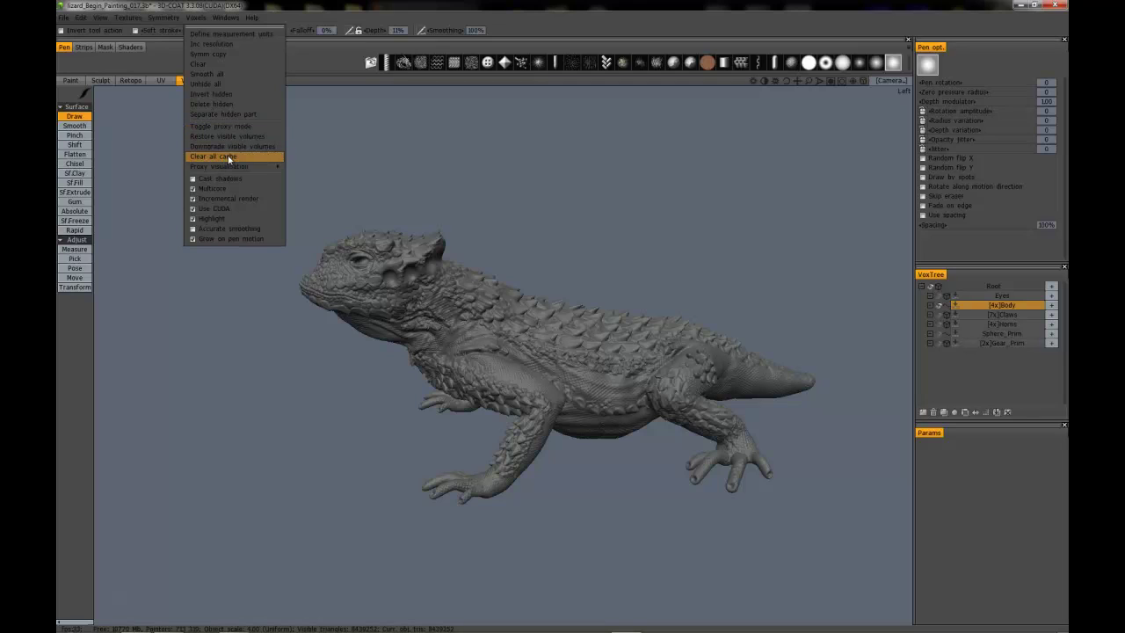
mouse_move(225, 166)
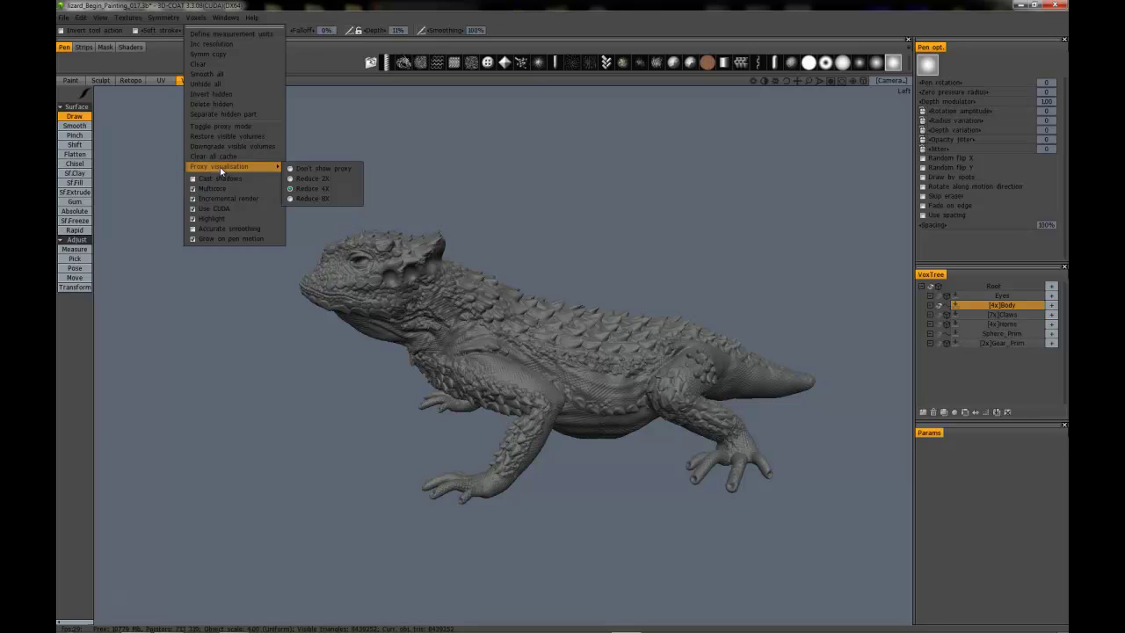
click(316, 190)
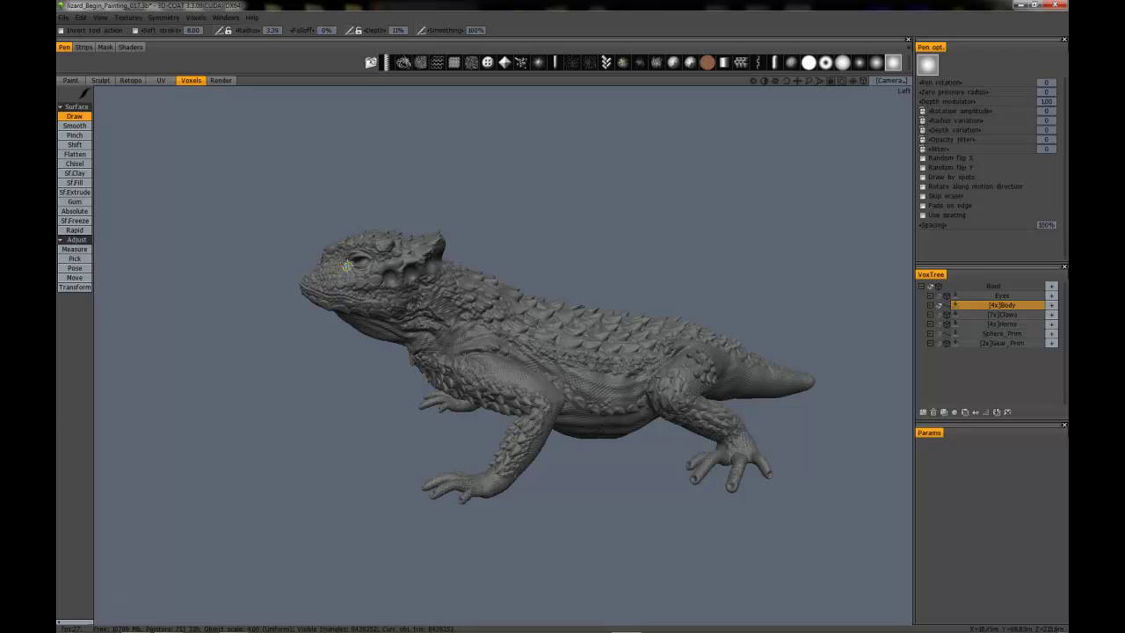
click(195, 17)
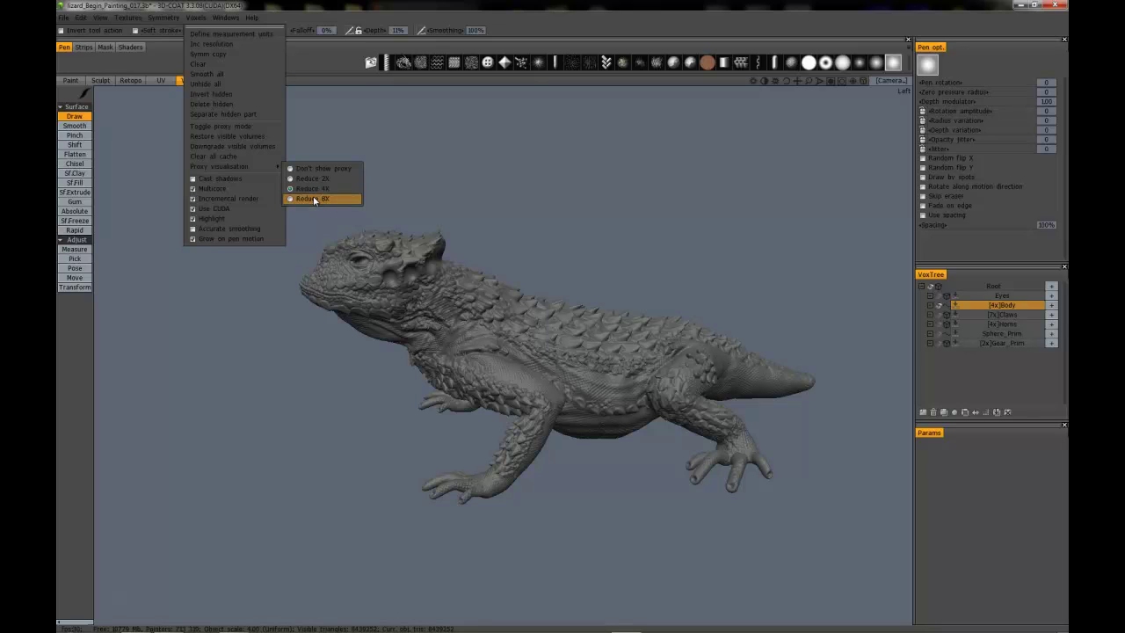
click(314, 199)
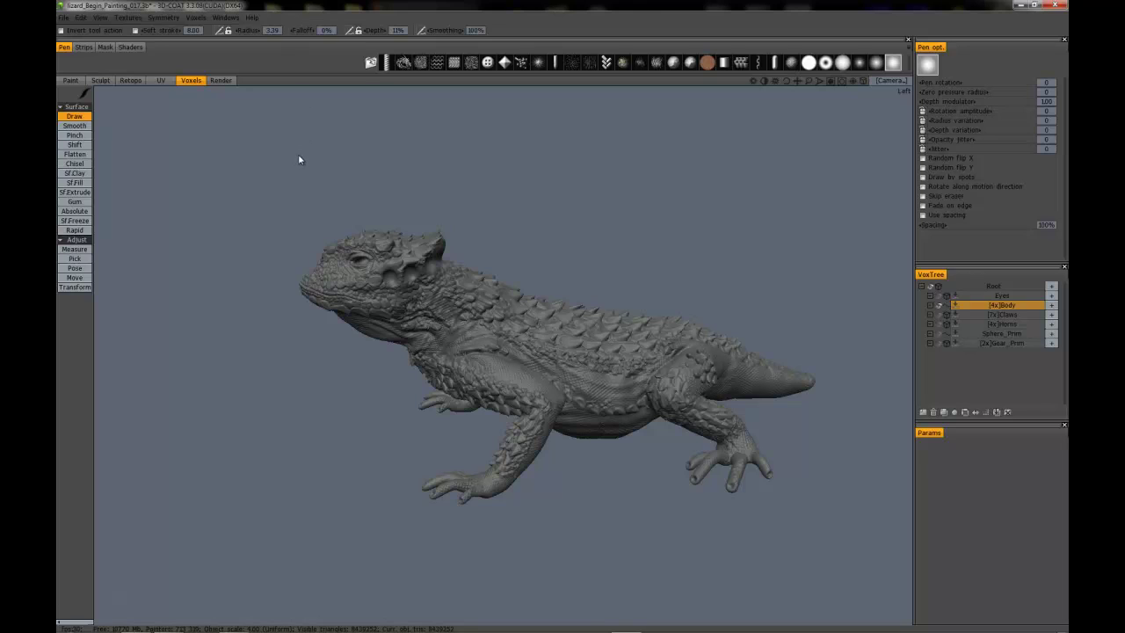
Step: Review the Reduce 2X proxy option, keep Reduce 8X, and switch the Body layer to its proxy
click(197, 18)
mouse_move(263, 166)
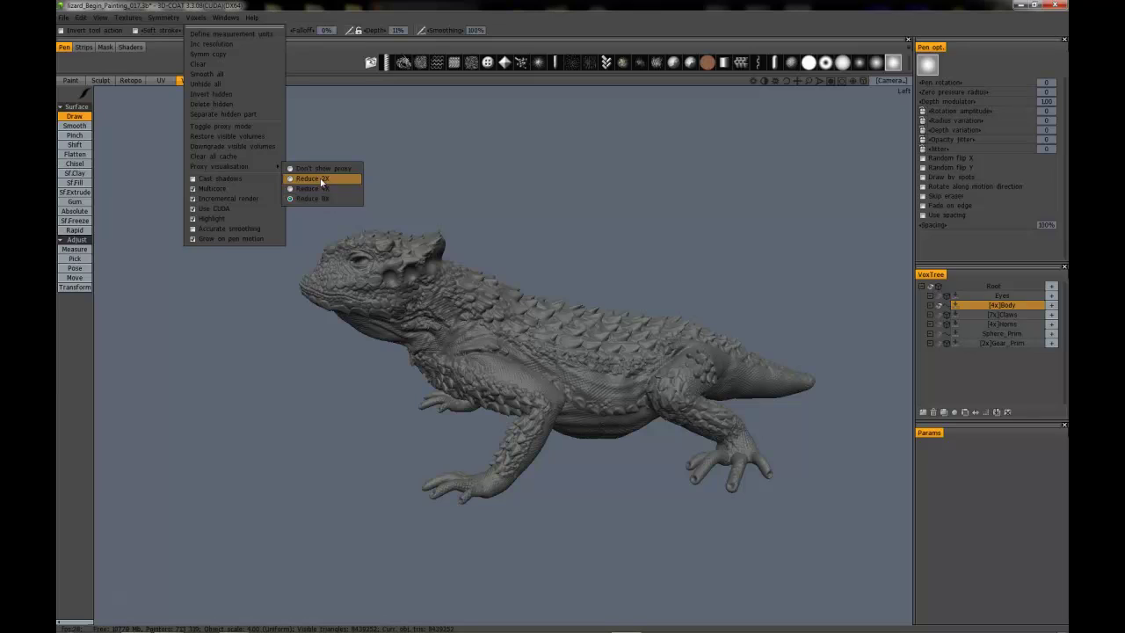
click(312, 178)
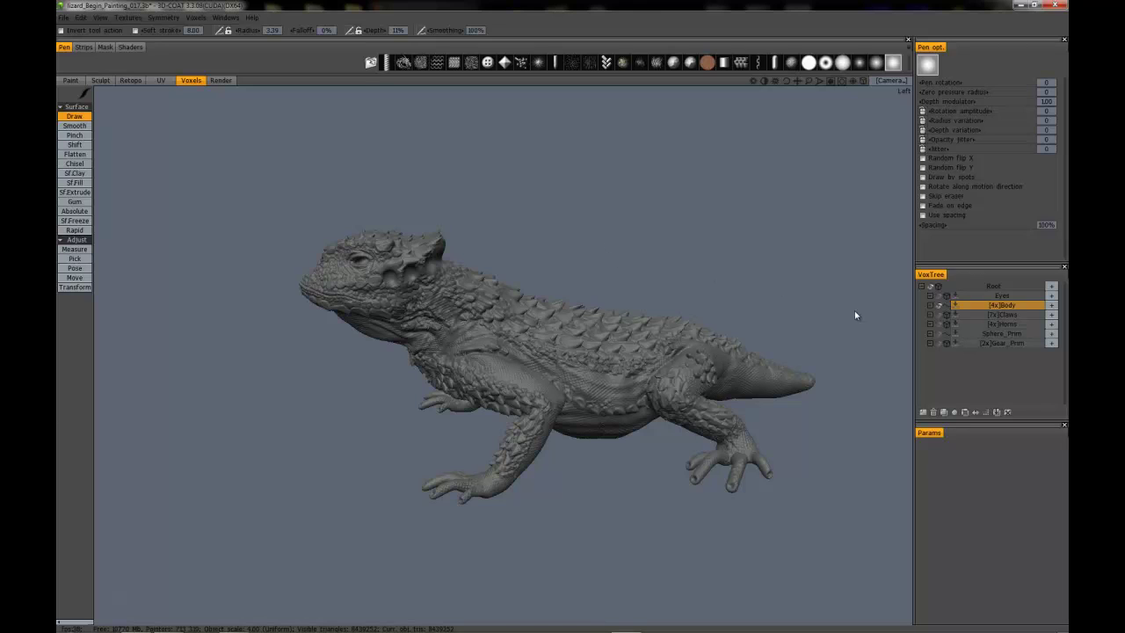
click(187, 18)
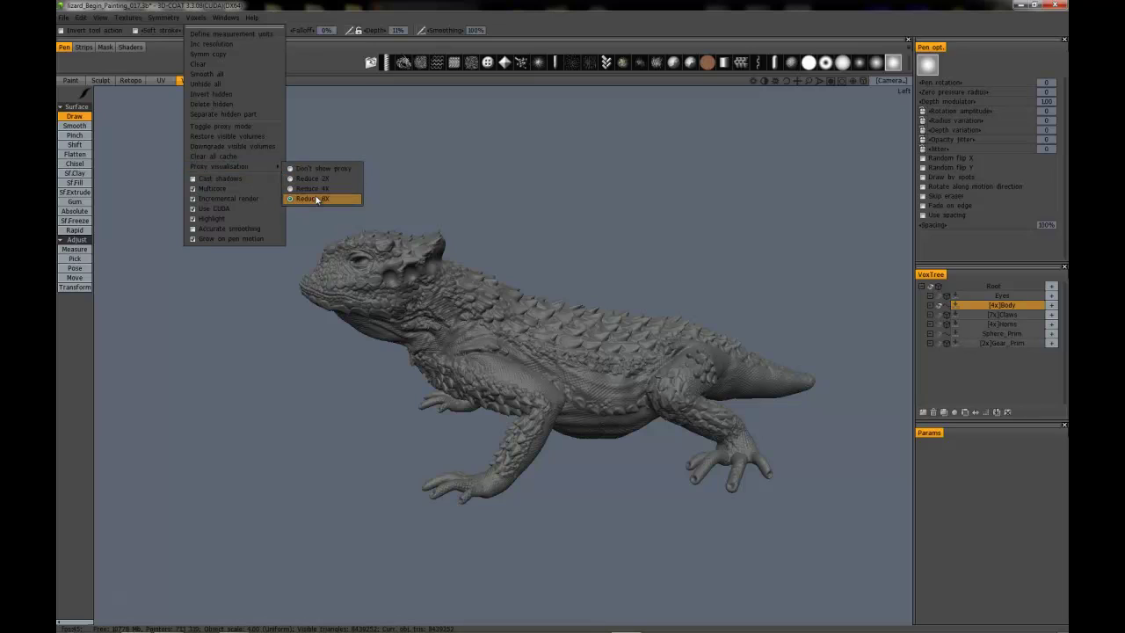
click(317, 199)
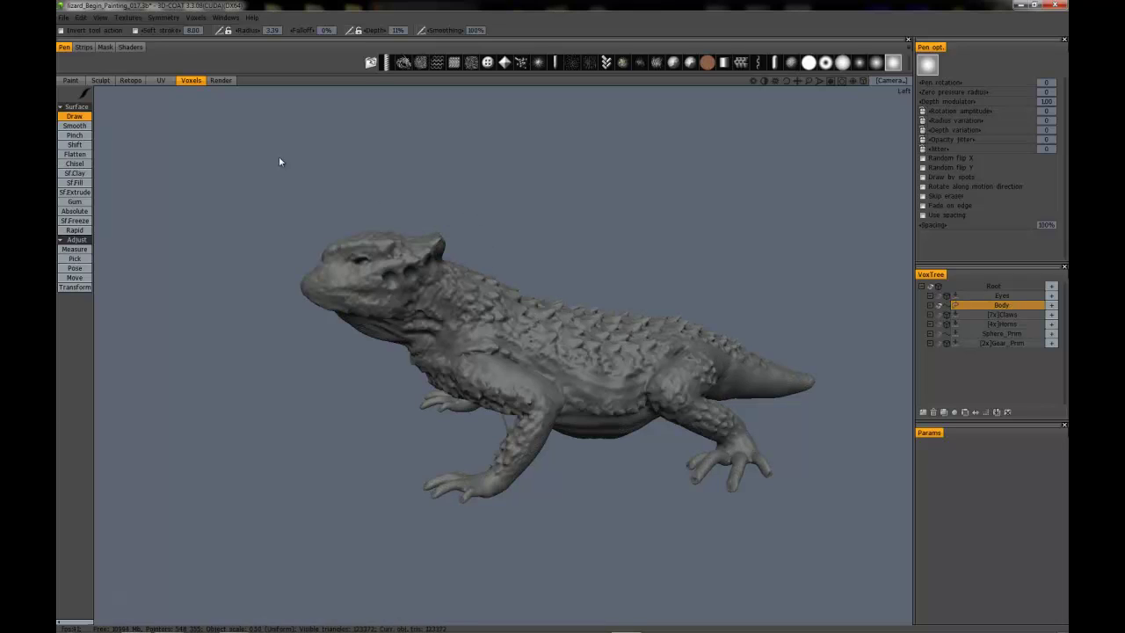
Step: Recheck the Reduce 8X proxy visualisation setting and examine the low-resolution Body proxy
click(195, 18)
mouse_move(219, 167)
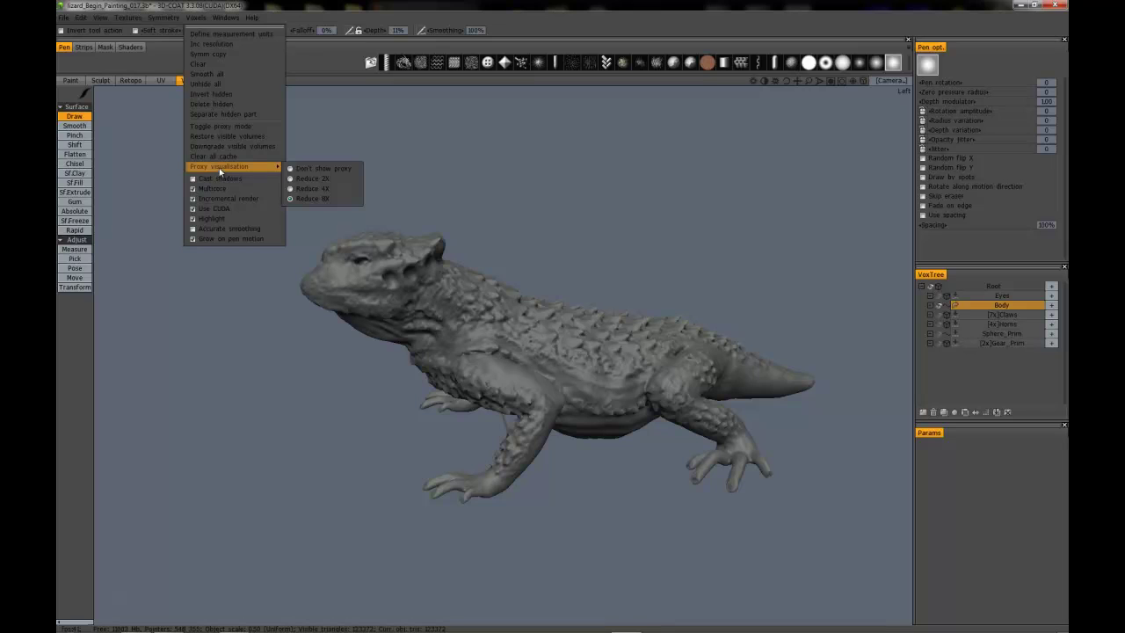
click(318, 199)
middle_drag(457, 427, 568, 246)
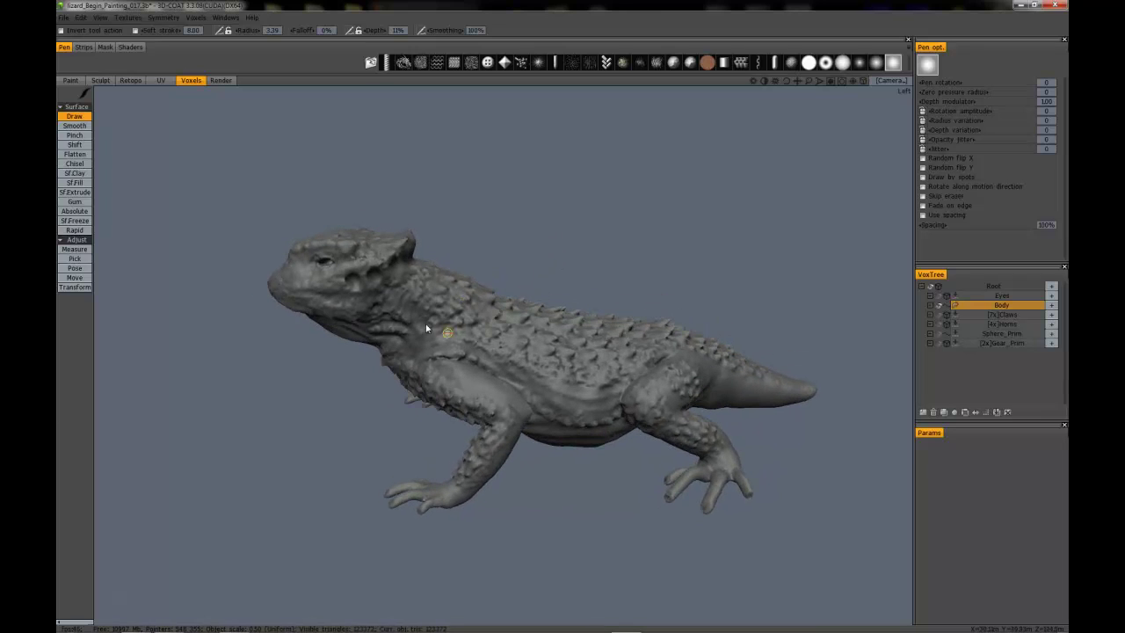
right_drag(423, 320, 455, 325)
middle_drag(456, 224, 466, 229)
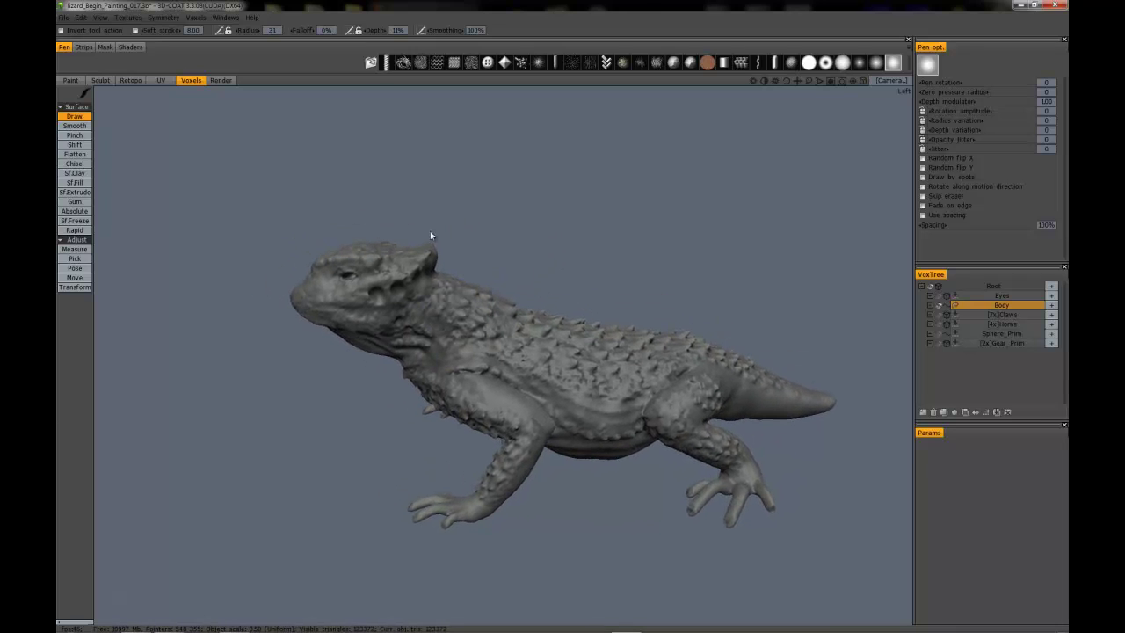
mouse_move(527, 326)
middle_down()
mouse_move(532, 228)
mouse_move(495, 217)
mouse_move(539, 226)
mouse_move(501, 221)
mouse_move(608, 200)
mouse_move(539, 196)
mouse_move(535, 221)
middle_up()
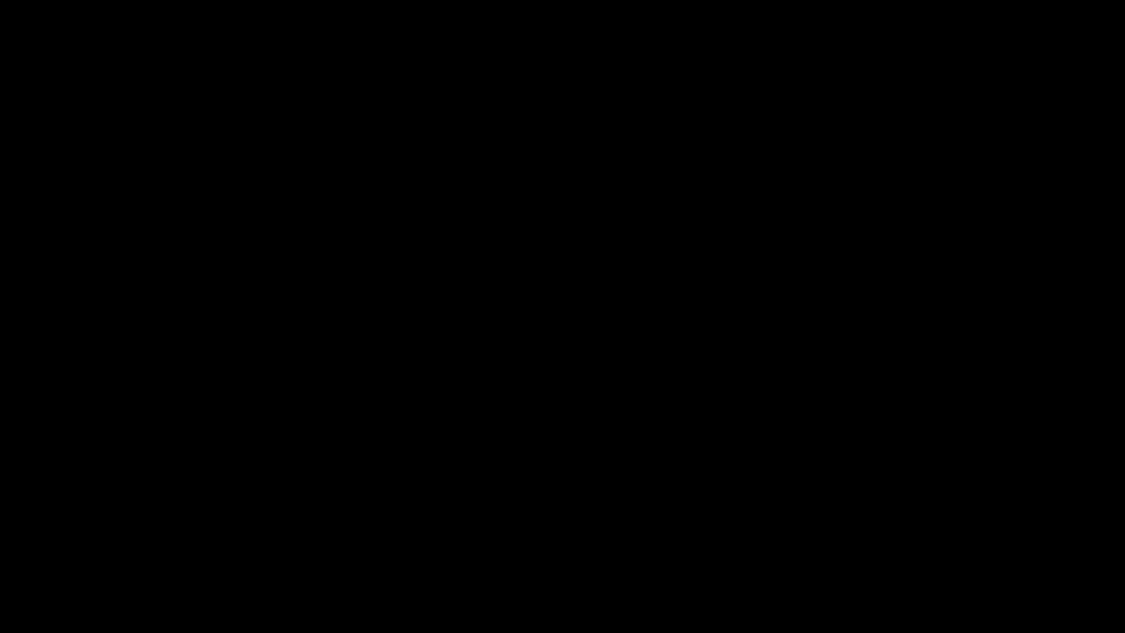